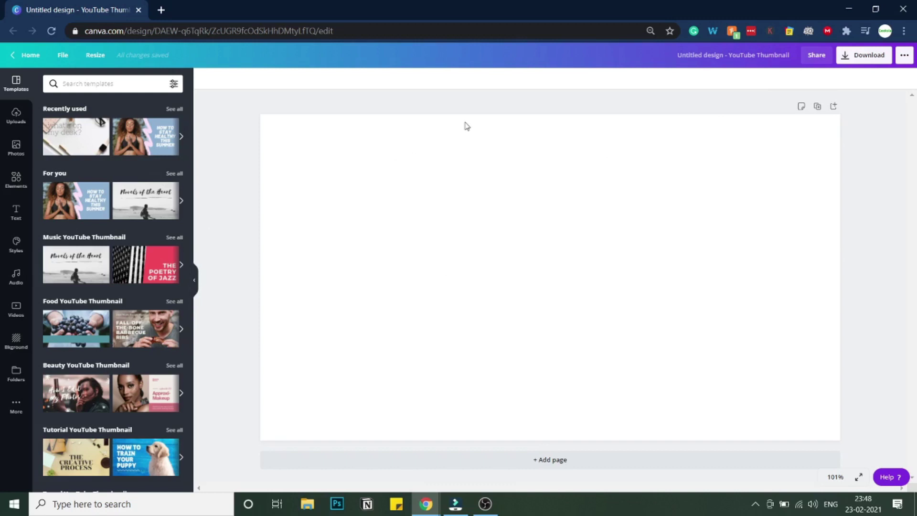
Step: Find the Frames collection among the elements and add the landscape polaroid frame with a white border to the page
click(11, 184)
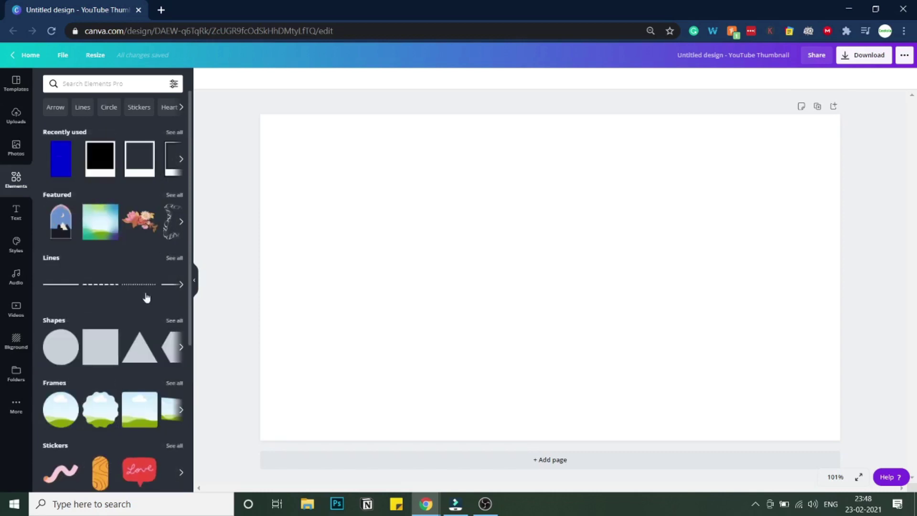
scroll(148, 298, down, 3)
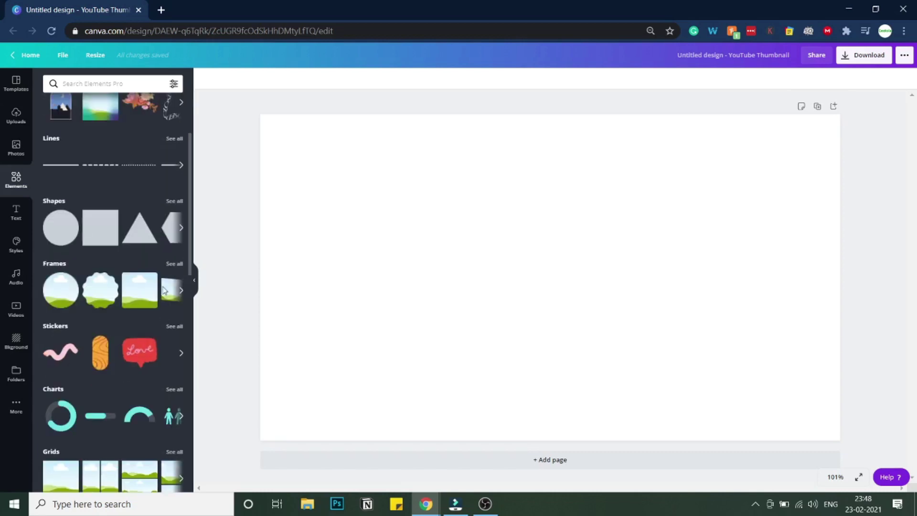
click(173, 264)
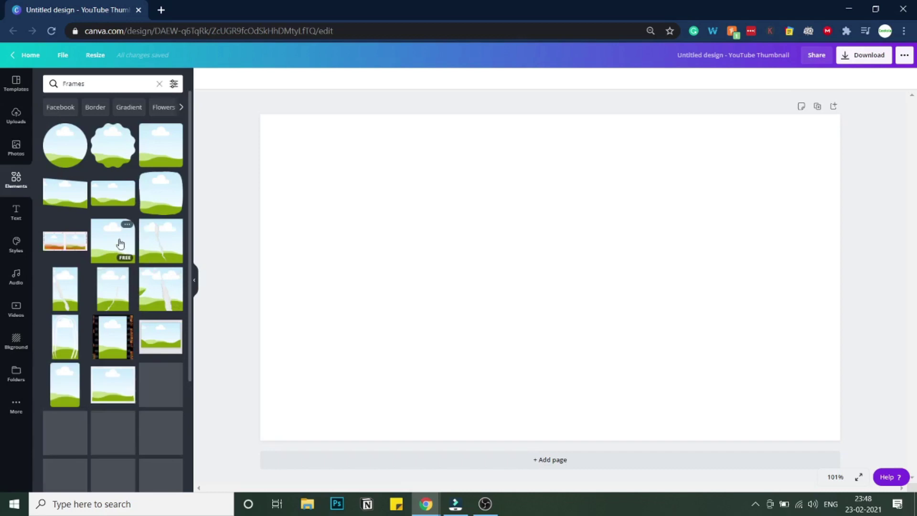
scroll(126, 229, down, 2)
scroll(147, 200, up, 2)
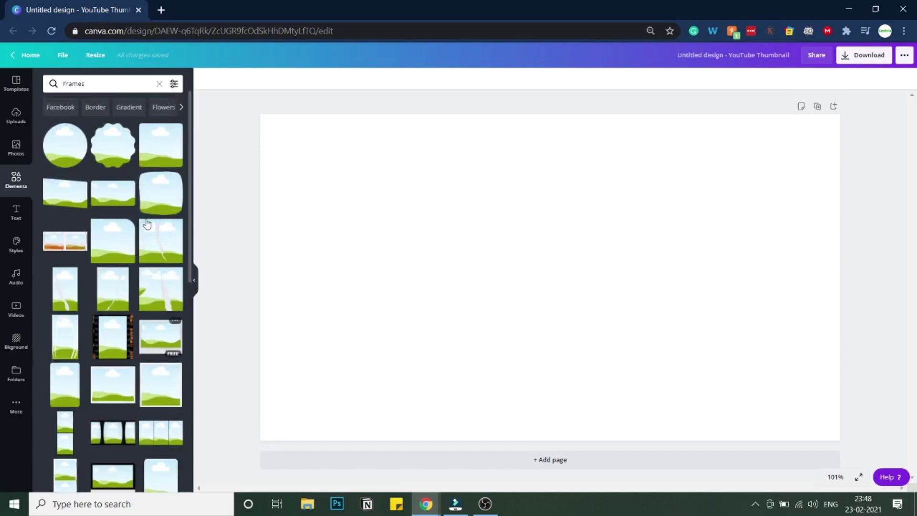
click(160, 340)
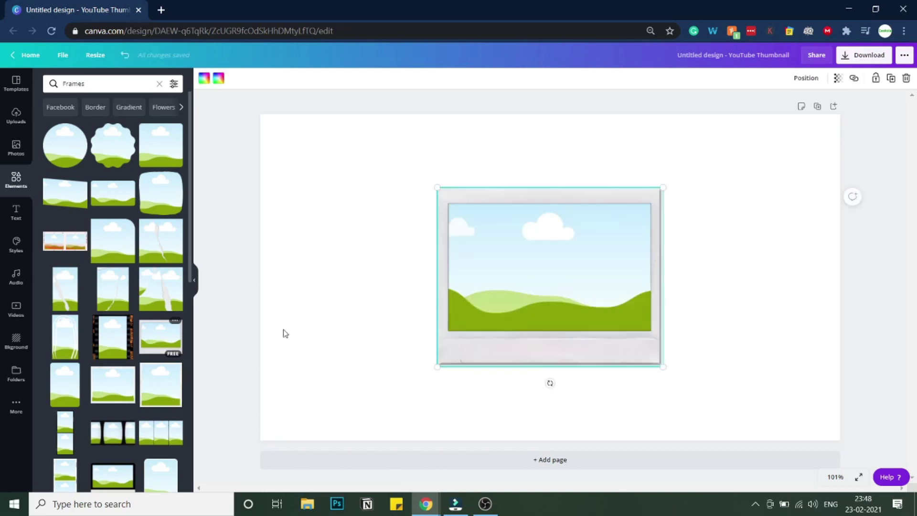
Step: Enlarge the polaroid frame slightly and recentre it on the page
drag(431, 368, 382, 402)
drag(512, 389, 531, 373)
click(595, 409)
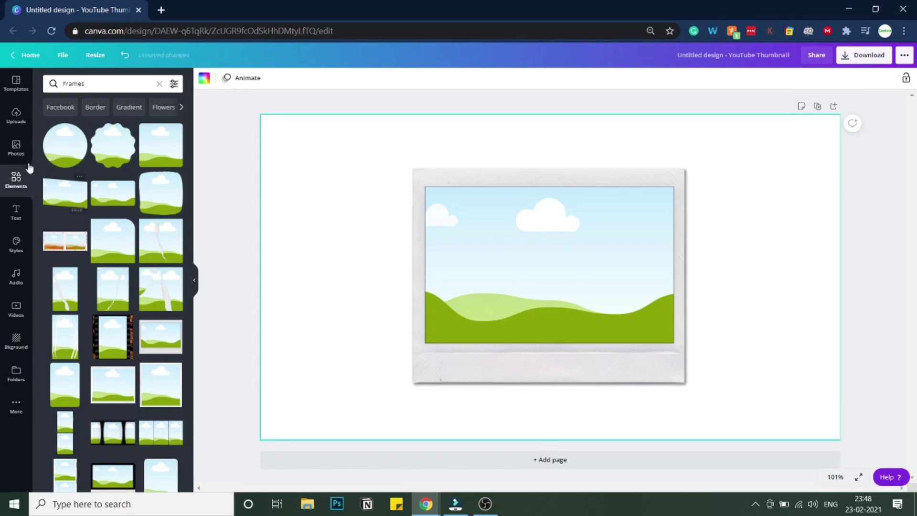
Step: Fill the polaroid frame with the recently used stock photo of the two laughing women
click(16, 147)
click(18, 116)
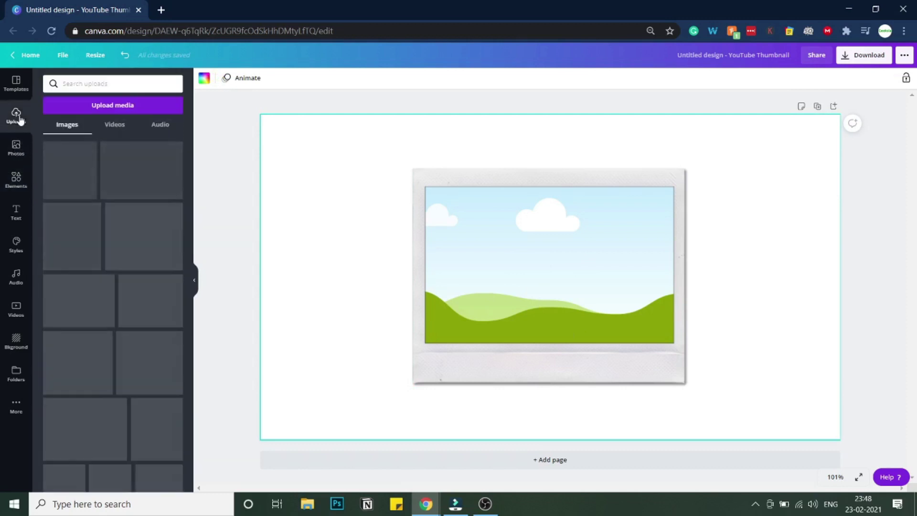
click(15, 153)
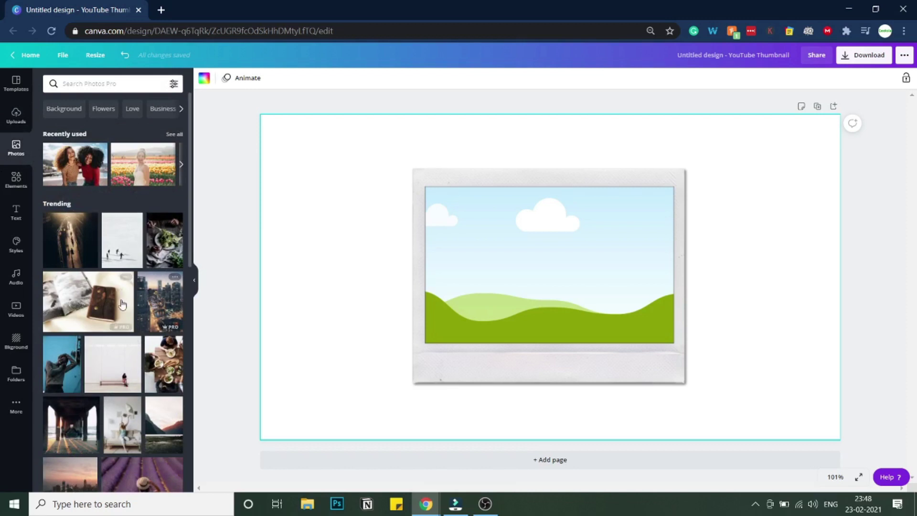
mouse_move(123, 329)
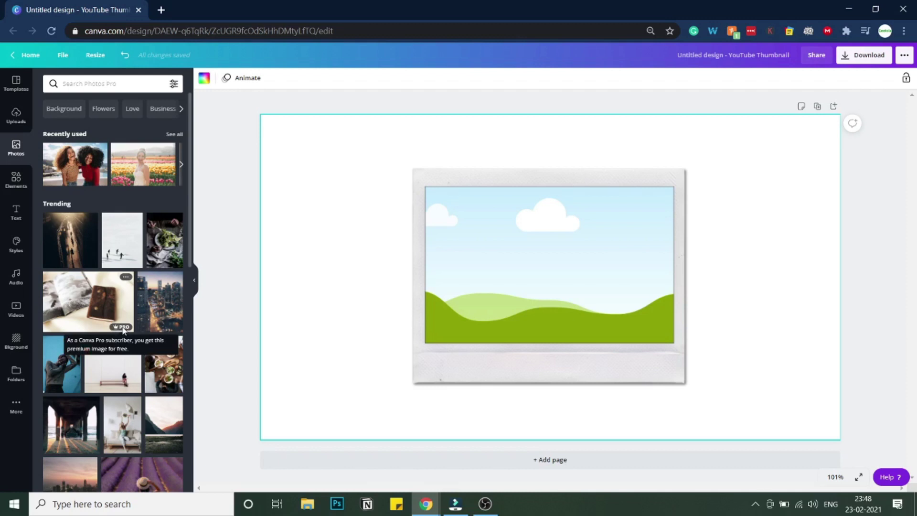
click(21, 121)
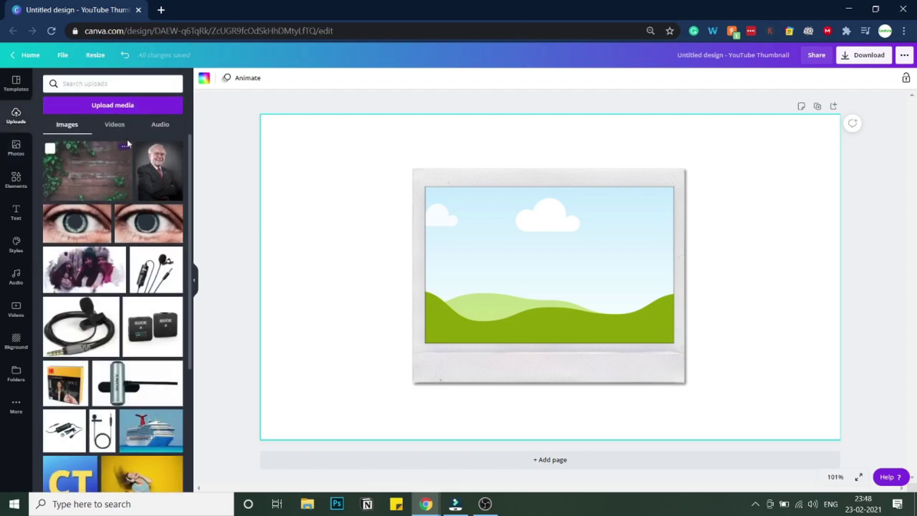
click(17, 146)
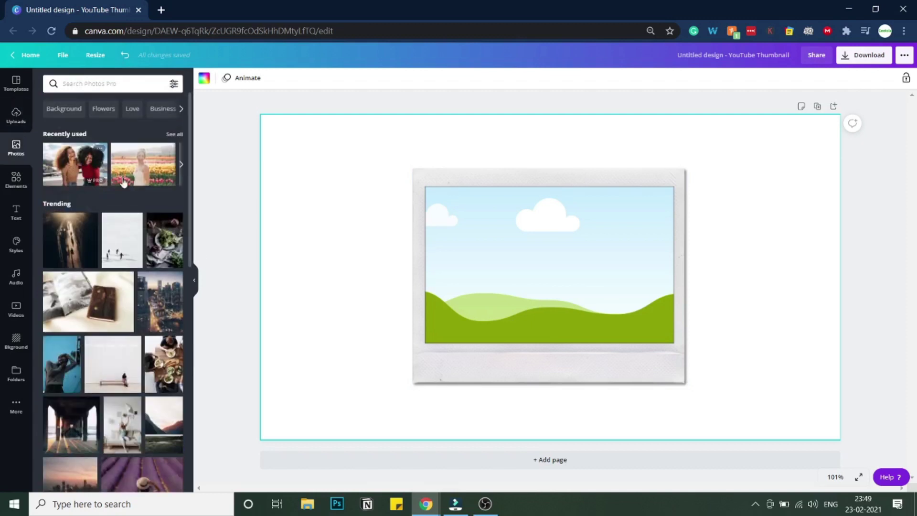
click(74, 168)
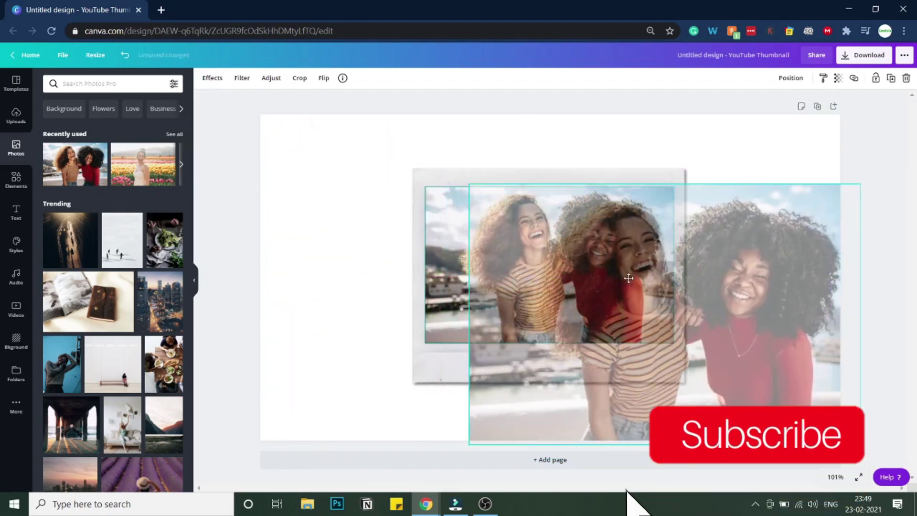
drag(628, 278, 549, 263)
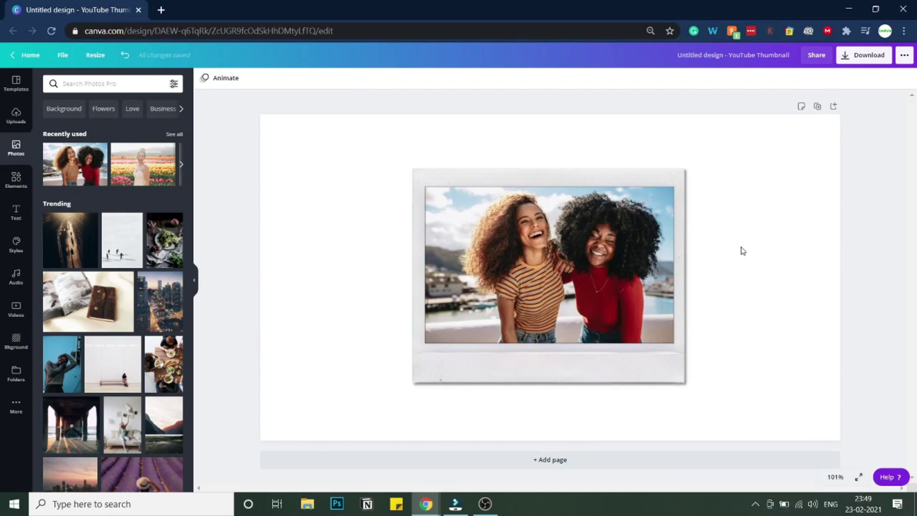
Step: Duplicate the first page with its filled polaroid frame and compare the copy with the original
click(817, 107)
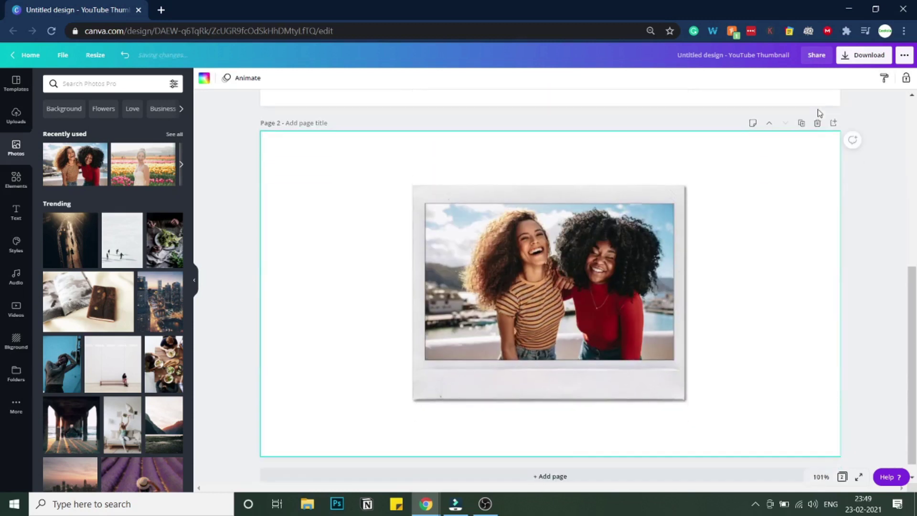
scroll(785, 199, up, 5)
scroll(648, 239, down, 3)
scroll(648, 239, down, 4)
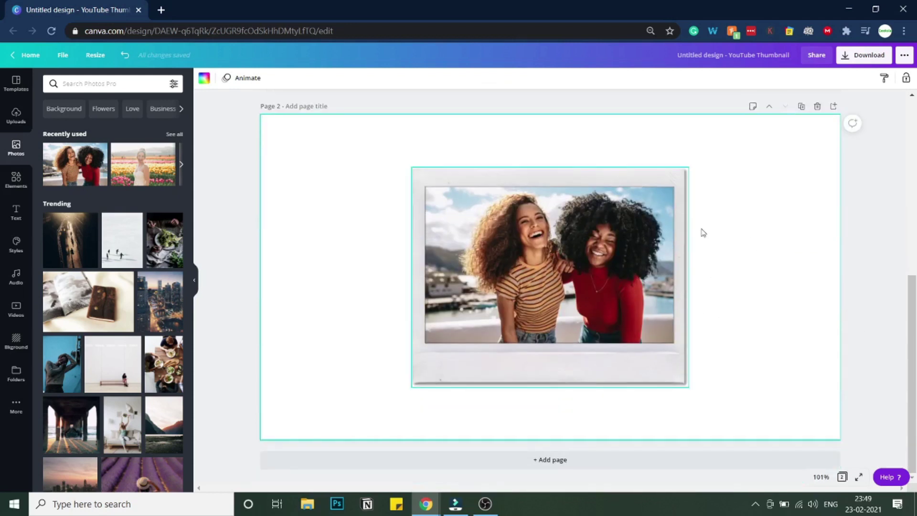
scroll(726, 267, up, 4)
scroll(725, 268, down, 4)
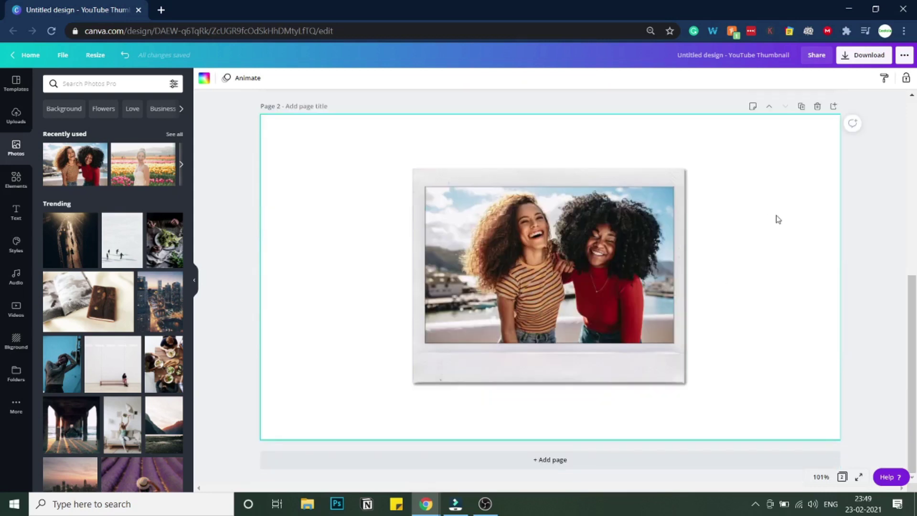
Step: Replace the photo in page 2's polaroid frame with the recently used photo of the woman in a tulip field
double_click(571, 252)
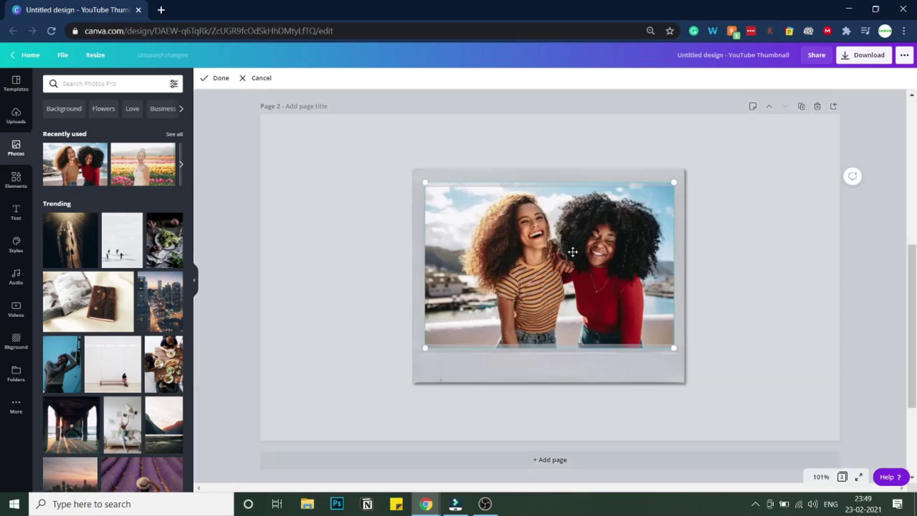
key(Delete)
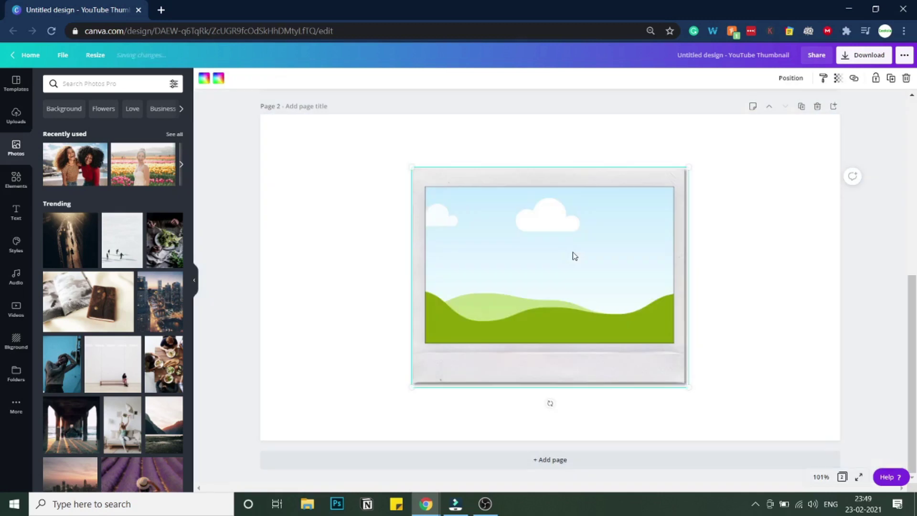
click(140, 165)
drag(469, 261, 477, 270)
click(807, 276)
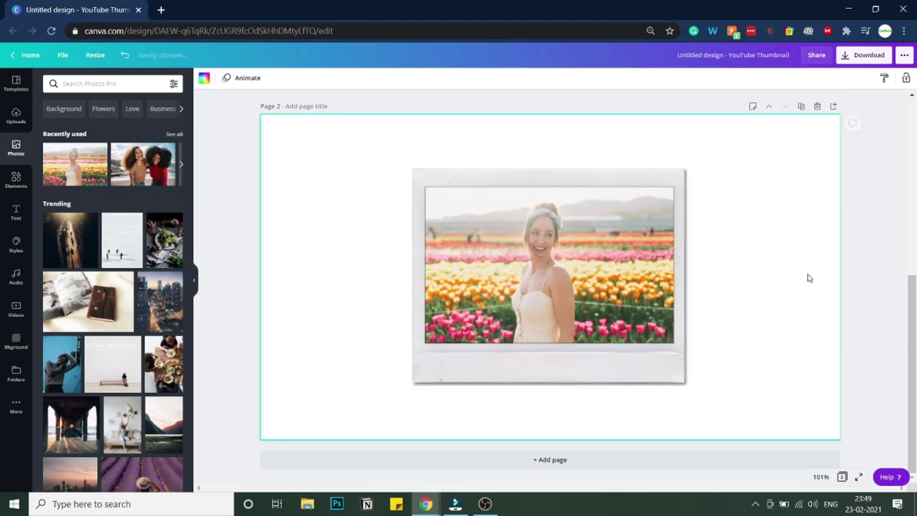
Step: Duplicate page 2 to make a third page with the same polaroid frame
scroll(807, 275, up, 5)
scroll(806, 275, down, 5)
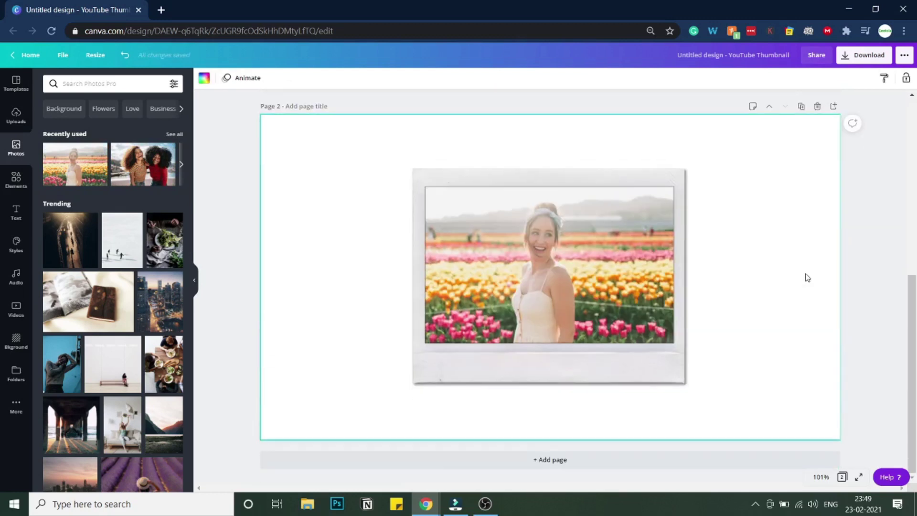
click(801, 108)
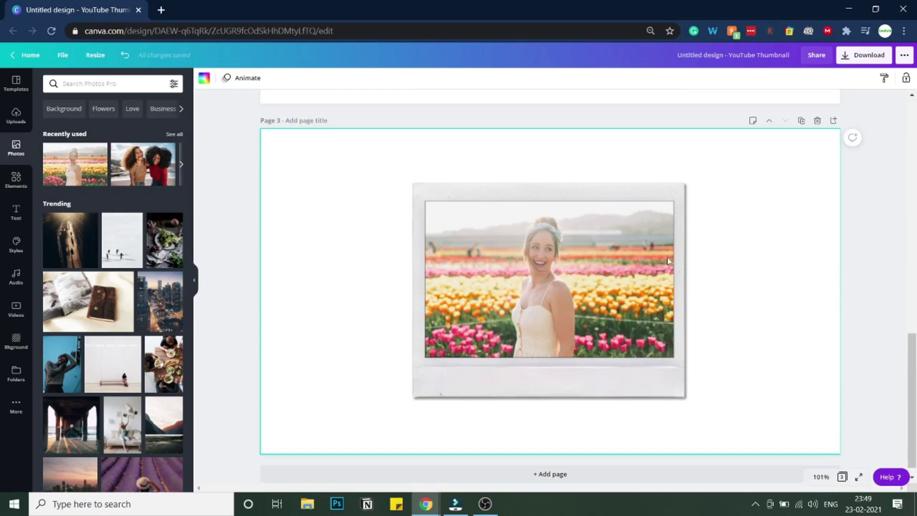
Step: Replace the photo in page 3's polaroid frame with the trending photo of the woman in a lavender field
double_click(563, 278)
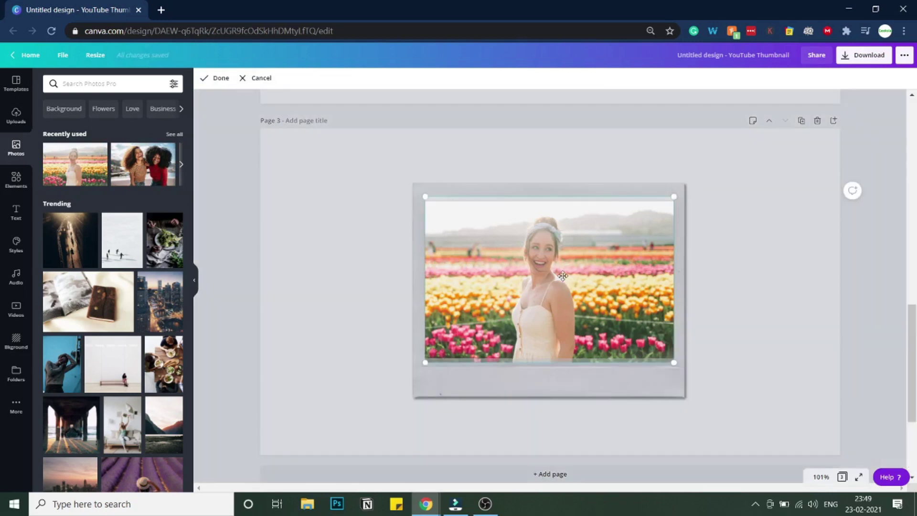
key(Delete)
scroll(101, 269, down, 1)
scroll(98, 274, down, 6)
drag(141, 246, 497, 301)
Step: Add a heading text box to page 1 and move it onto the polaroid's lower white border
scroll(761, 307, up, 1)
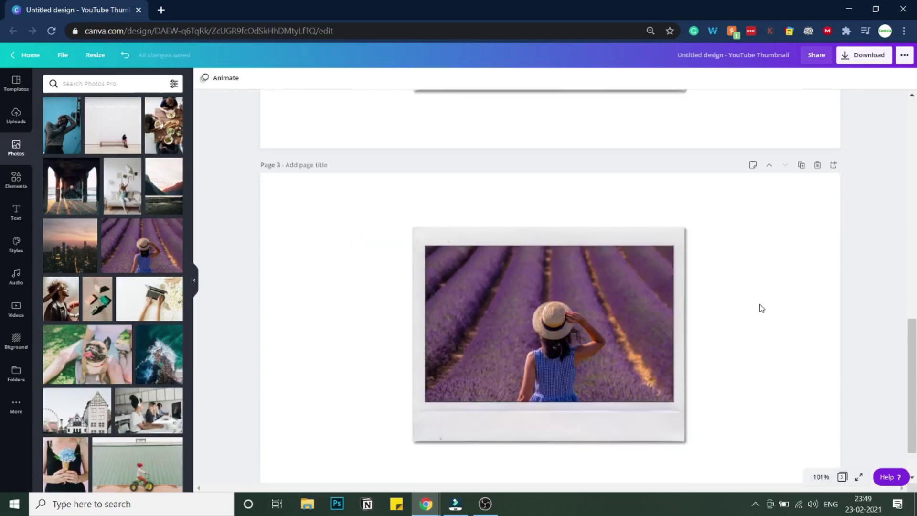
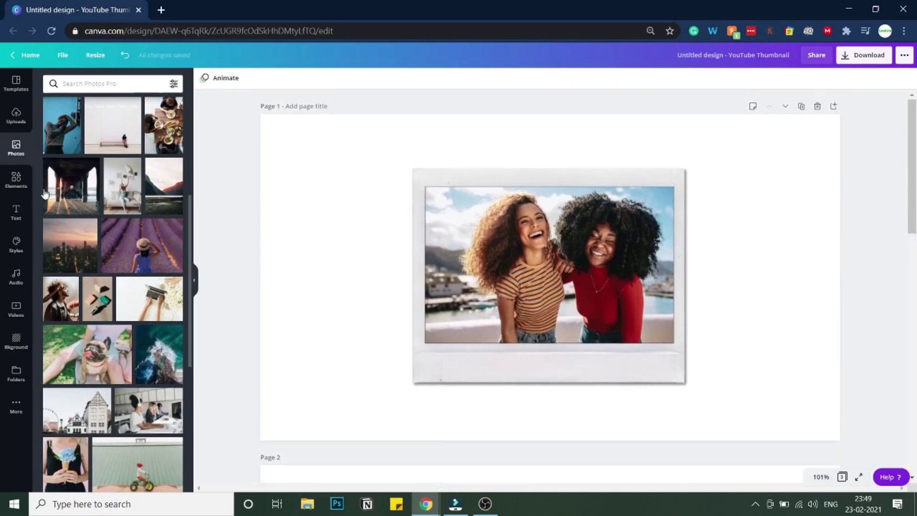
click(16, 212)
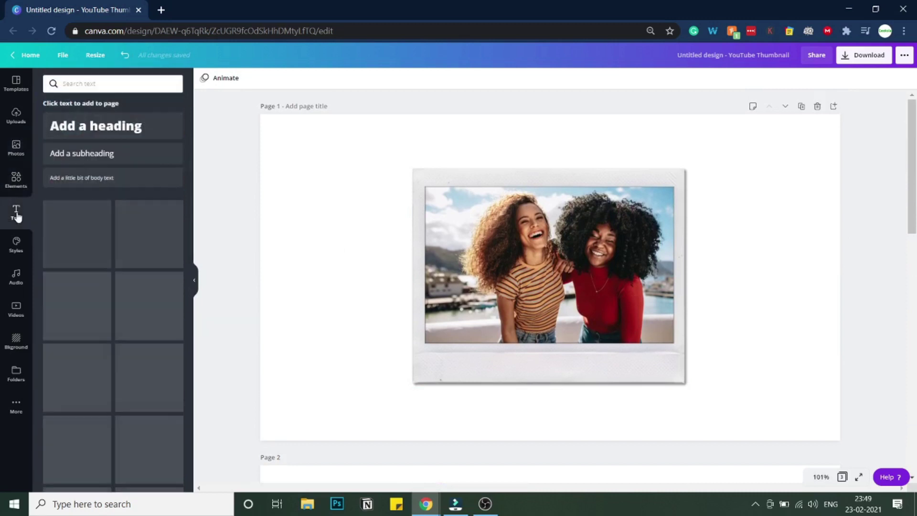
click(103, 126)
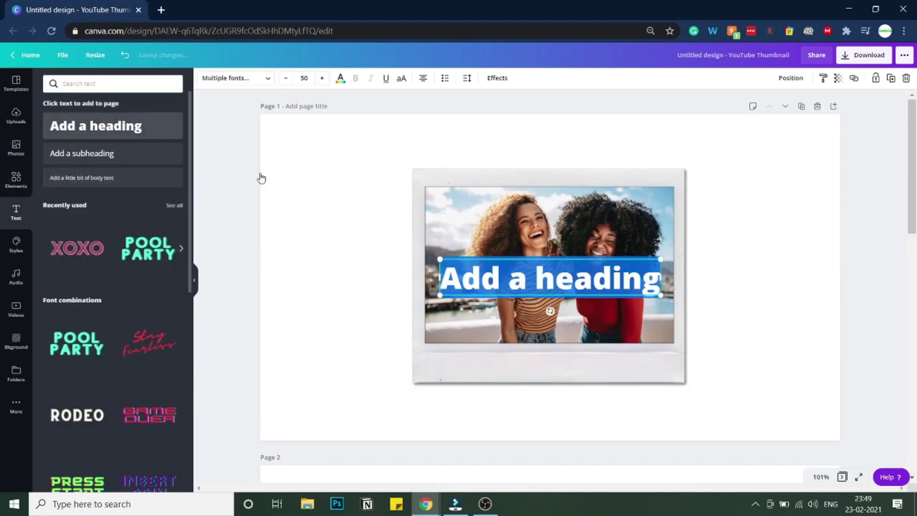
click(558, 284)
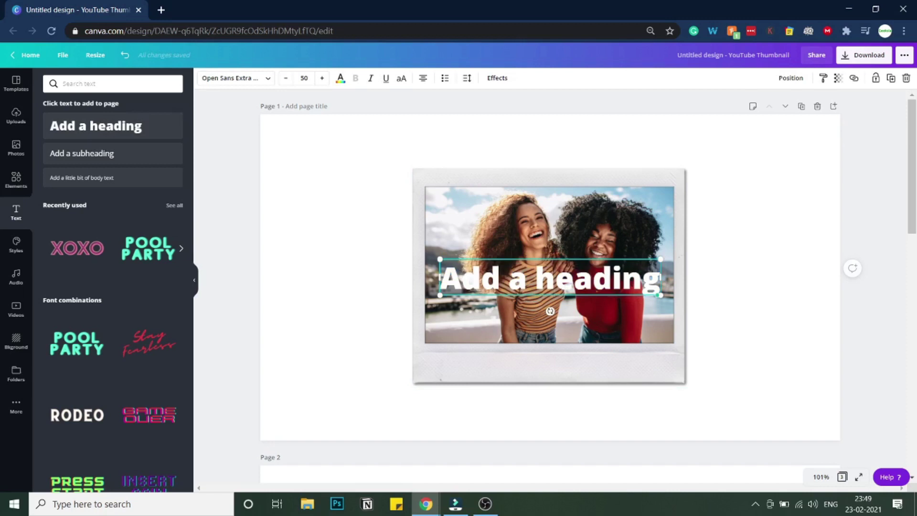
drag(565, 258, 573, 347)
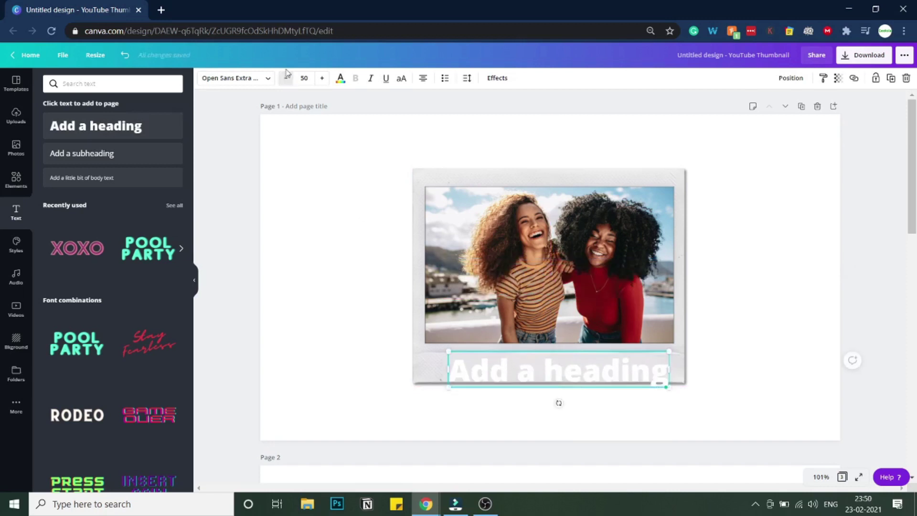
Step: Search the fonts for Handwriting and set the heading's font to TC Chaddlewood
click(241, 77)
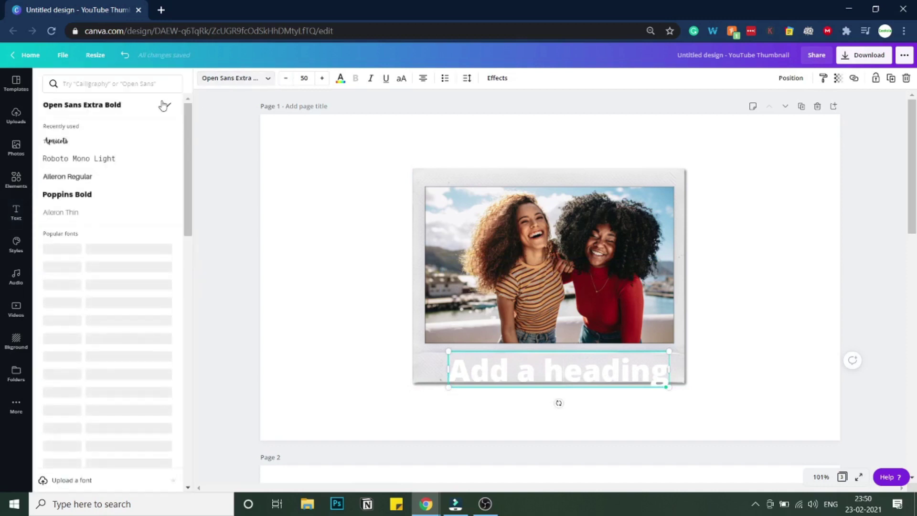
click(150, 85)
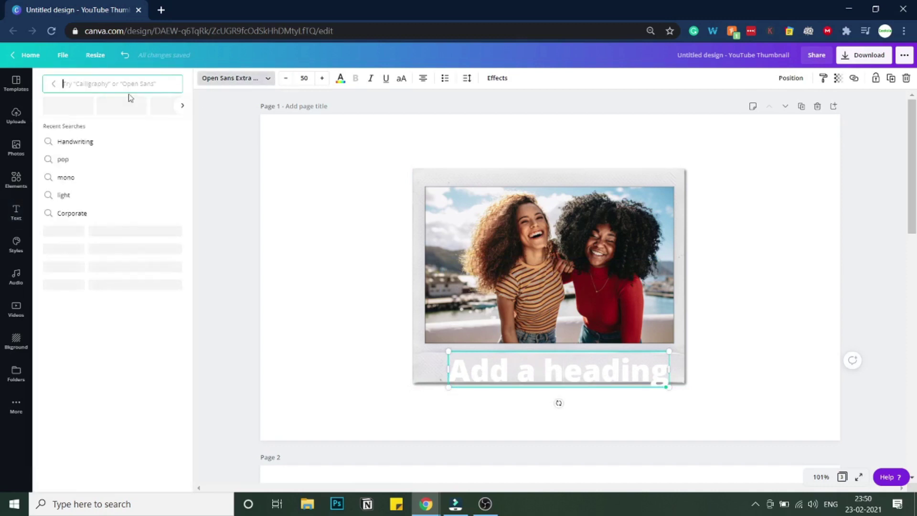
click(73, 108)
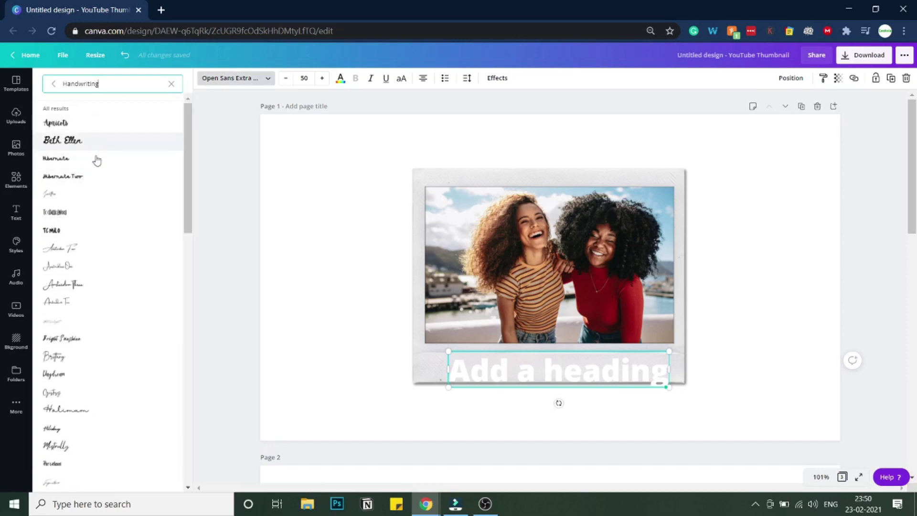
click(88, 217)
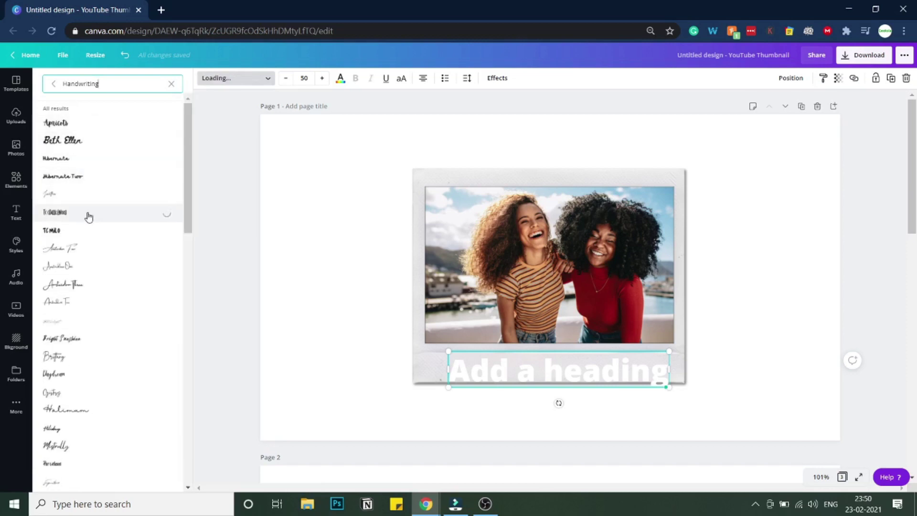
Step: Replace the heading text on page 1's polaroid with GIRLSDAYOUT and colour it black
double_click(571, 371)
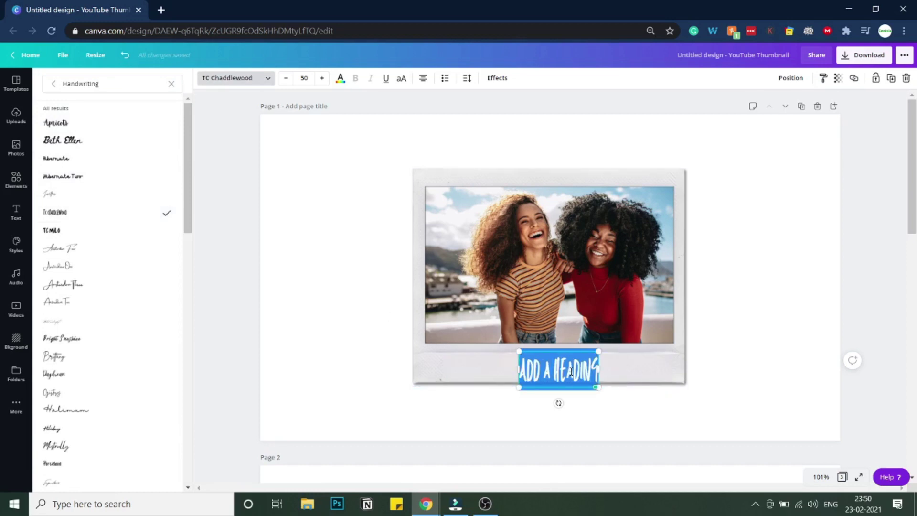
text(GIRL)
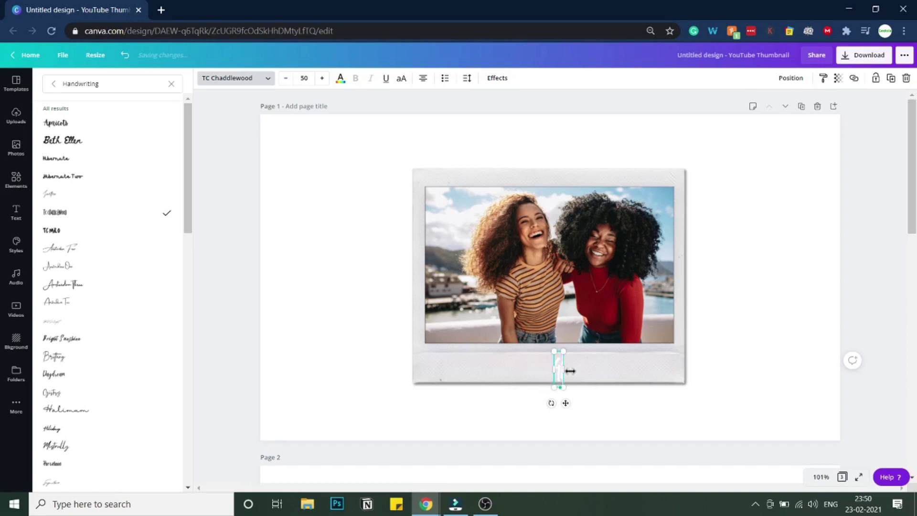
text(S S)
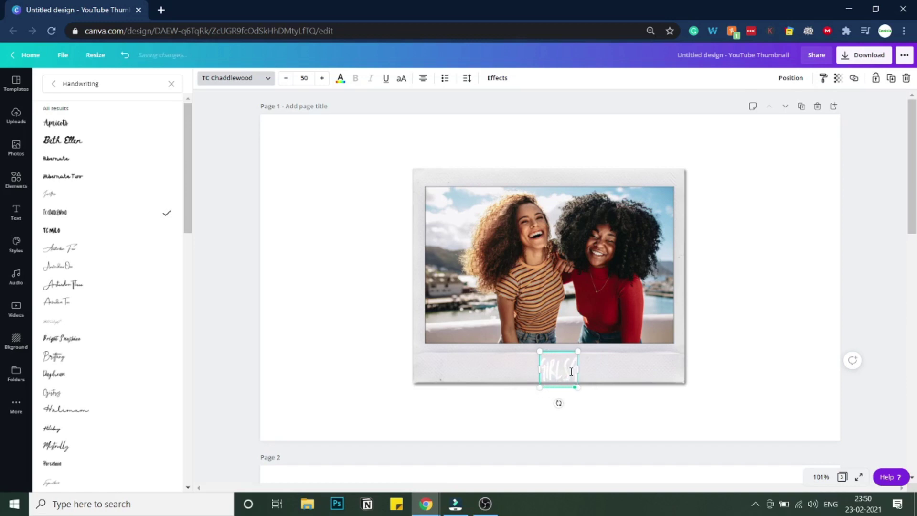
text(AY)
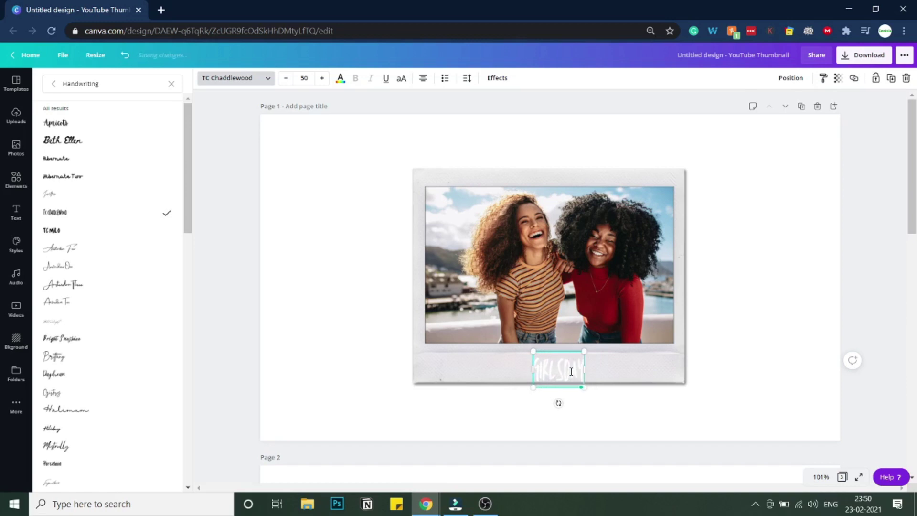
text( OUT)
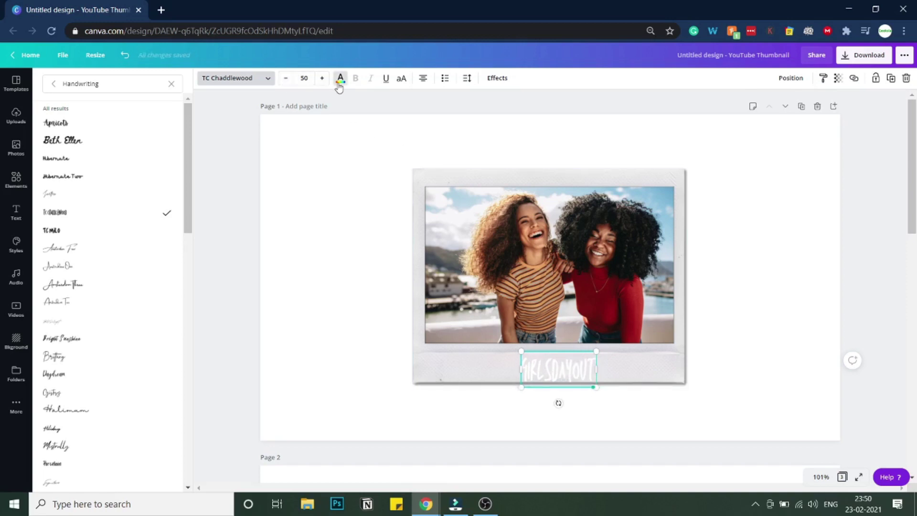
click(339, 80)
click(52, 251)
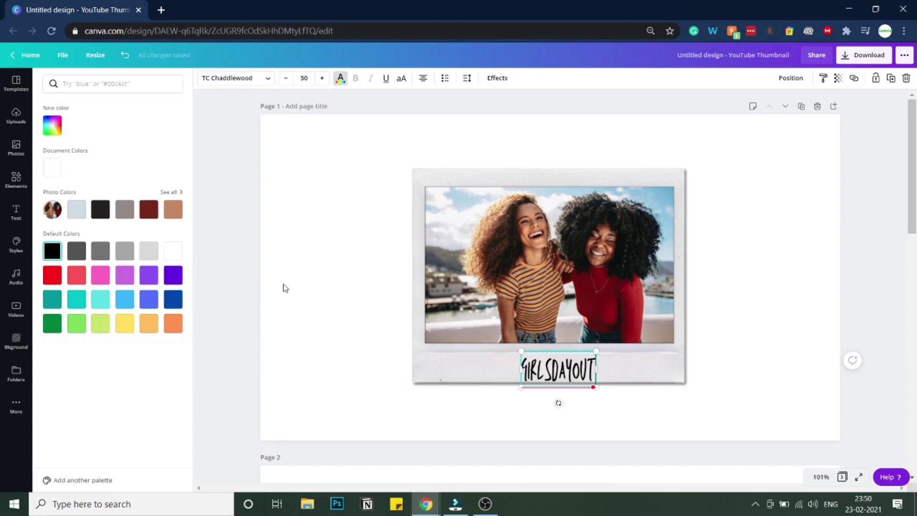
Step: Shrink the page 1 caption to size 42.6 and insert spaces between its words to read GIRLS DAY OUT
double_click(548, 358)
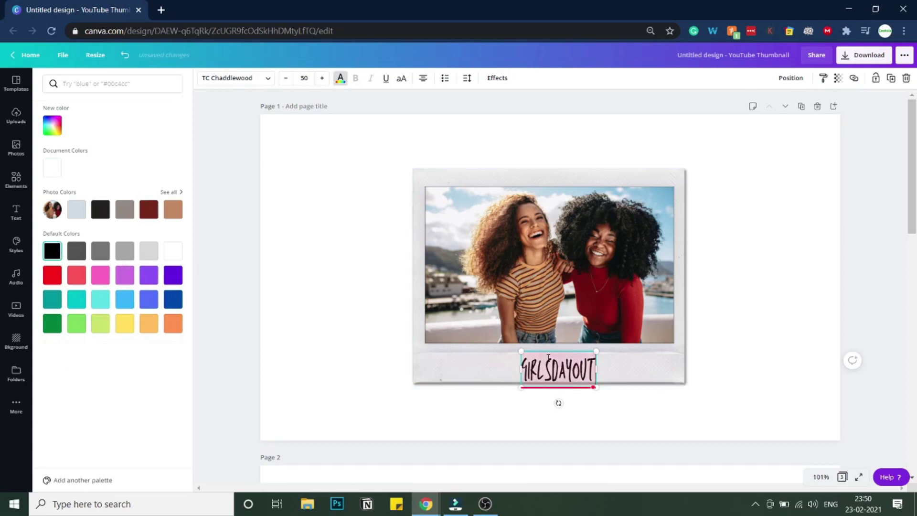
mouse_move(597, 392)
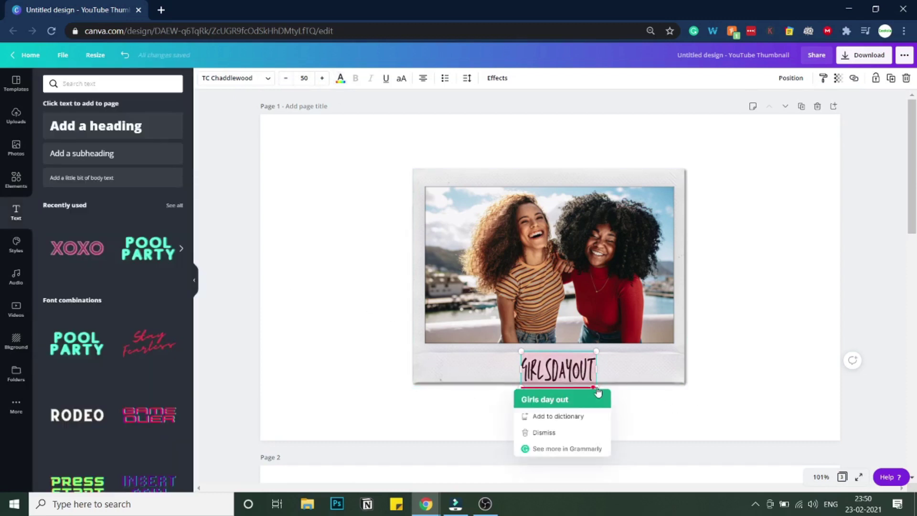
drag(596, 388, 585, 382)
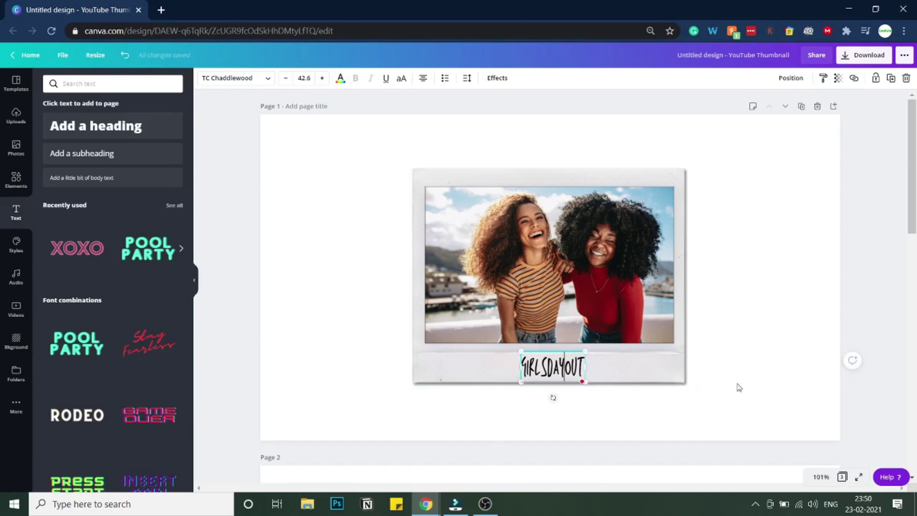
click(744, 387)
click(547, 368)
click(546, 367)
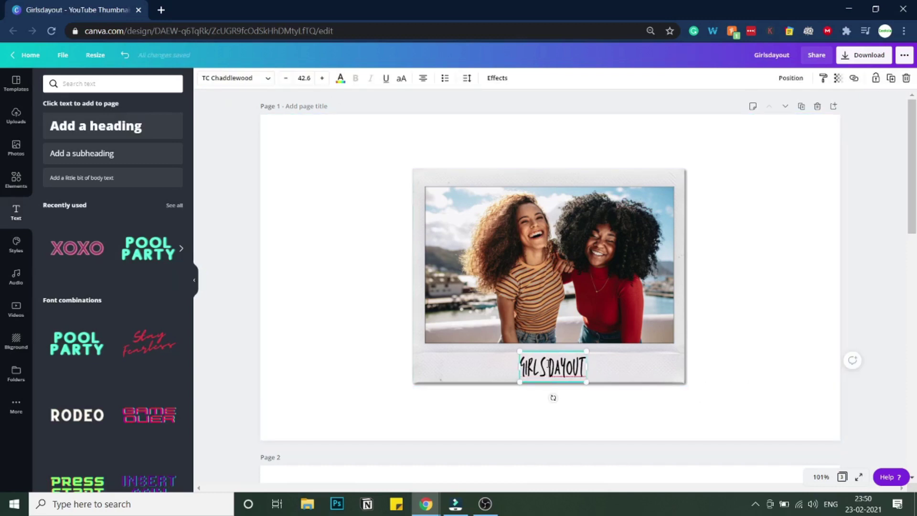
key(Right)
key(Right)
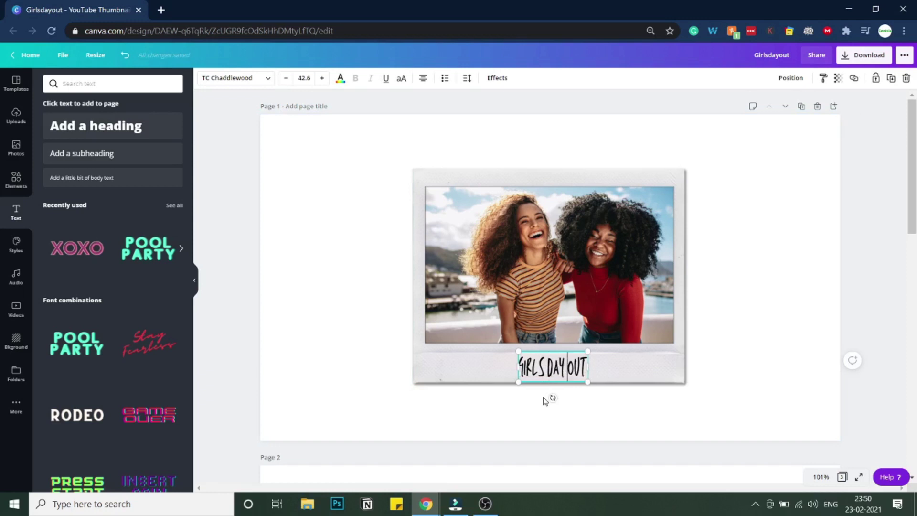
click(830, 382)
Step: Download all three pages of the design as PNG with a transparent background
scroll(812, 382, down, 10)
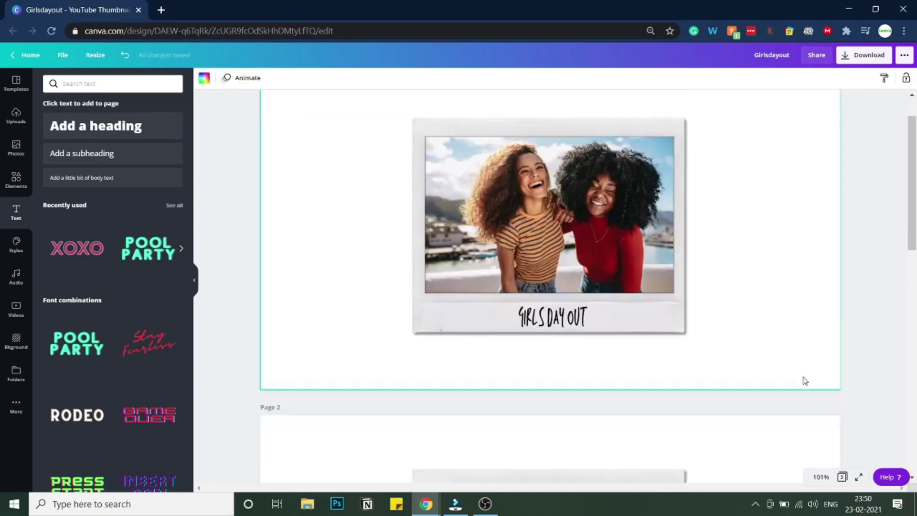
scroll(704, 323, down, 4)
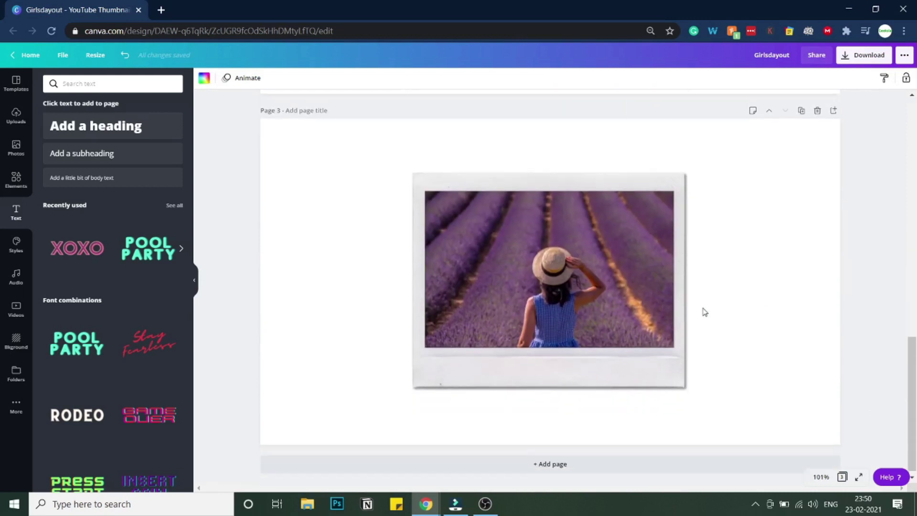
scroll(704, 325, up, 15)
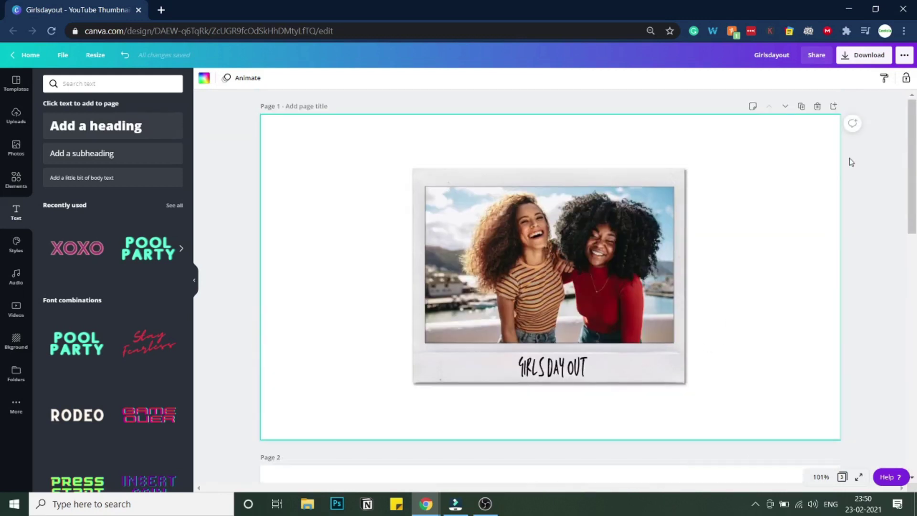
scroll(710, 287, down, 6)
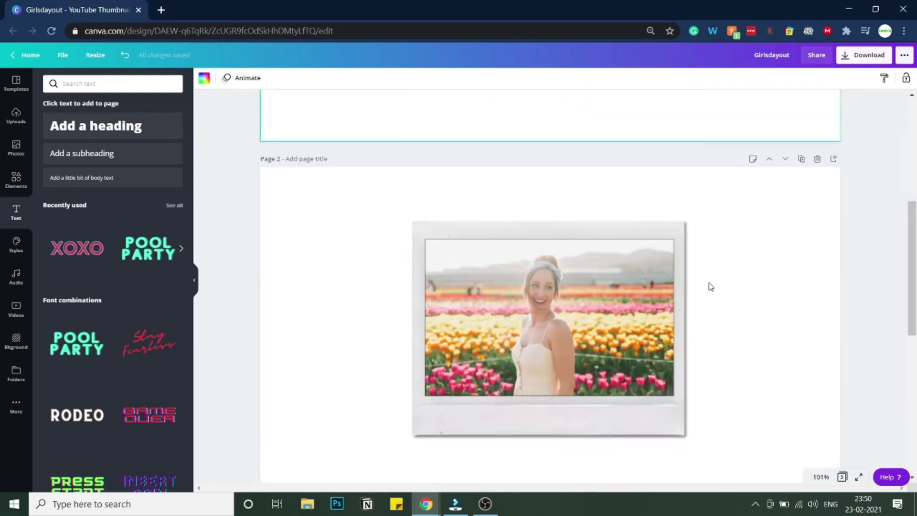
scroll(710, 287, down, 5)
scroll(712, 311, up, 10)
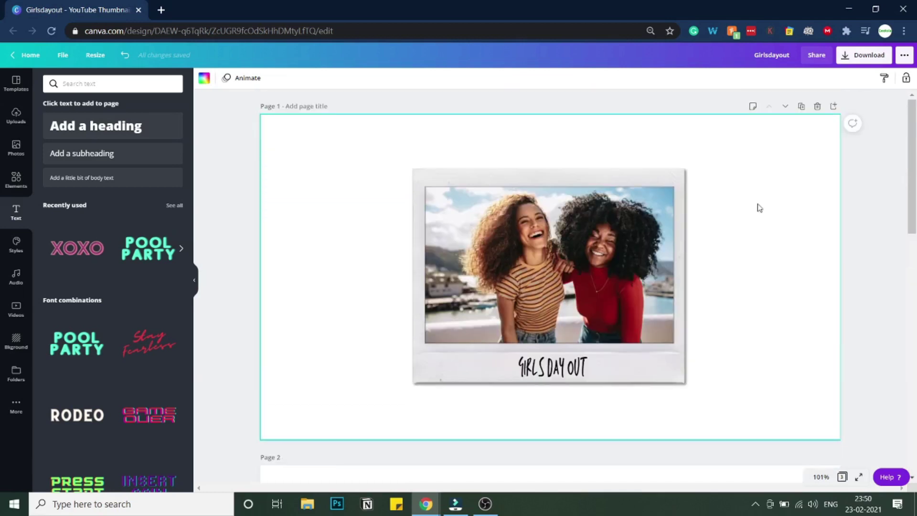
click(868, 55)
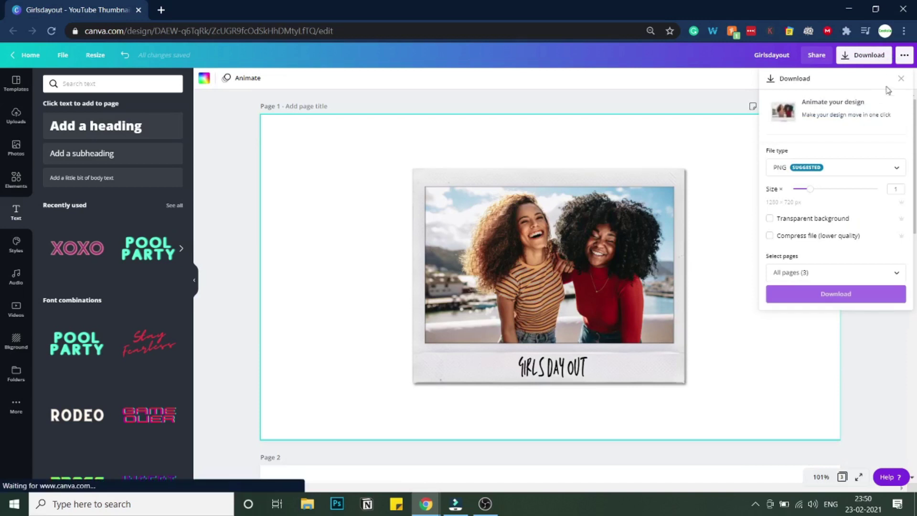
click(768, 219)
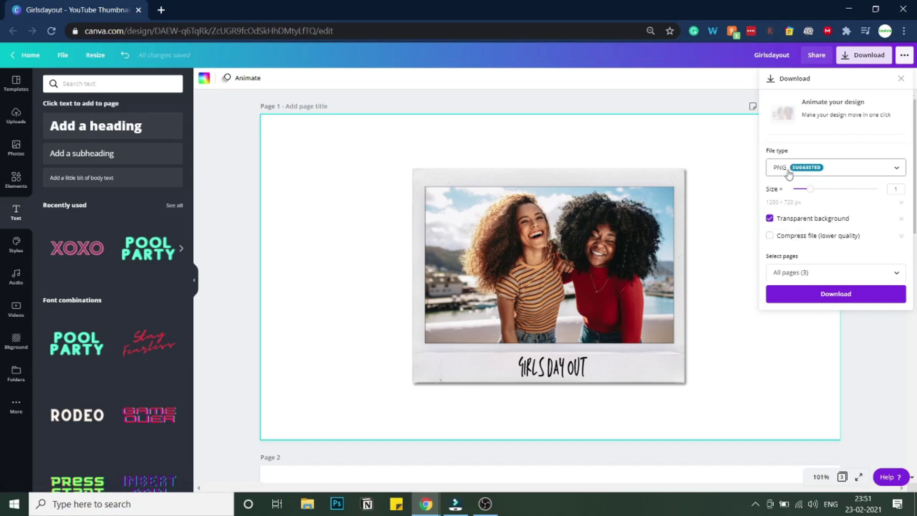
click(838, 296)
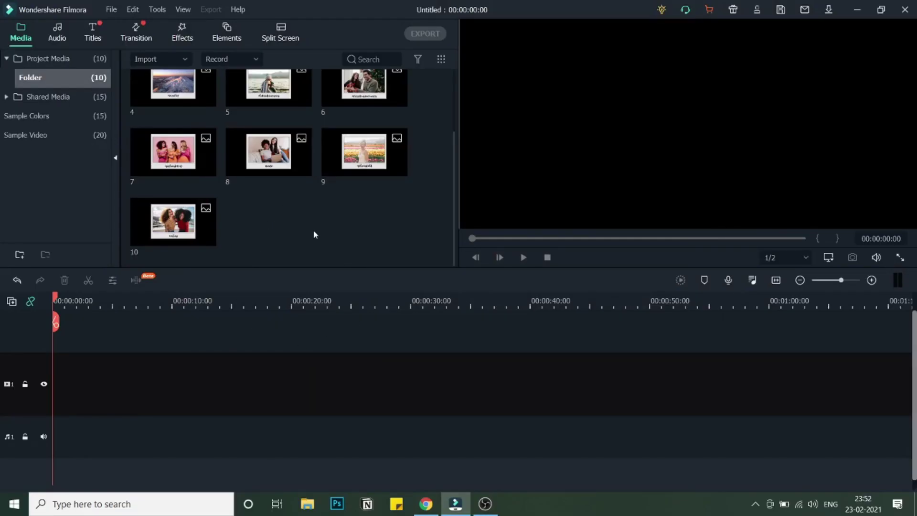
Step: Look through the numbered polaroid images in the project's media folder
scroll(313, 232, up, 2)
scroll(348, 118, down, 2)
scroll(380, 139, up, 2)
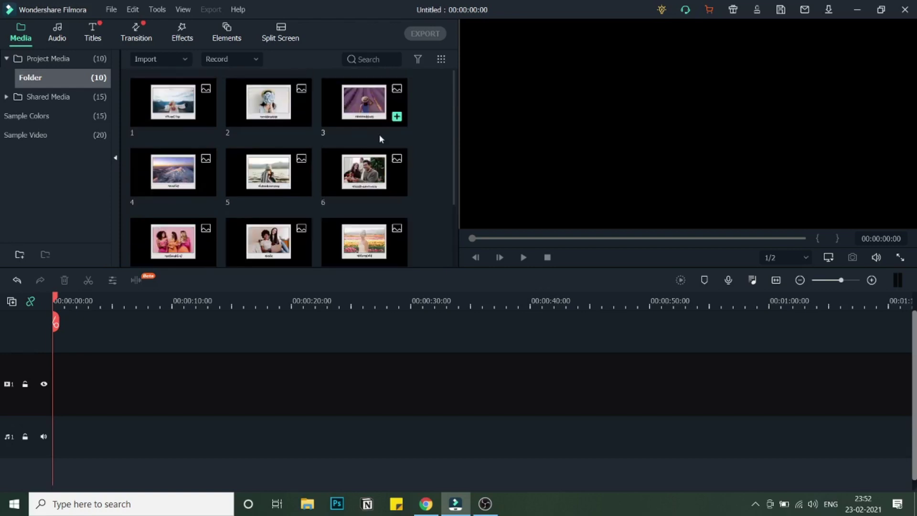
scroll(351, 143, down, 2)
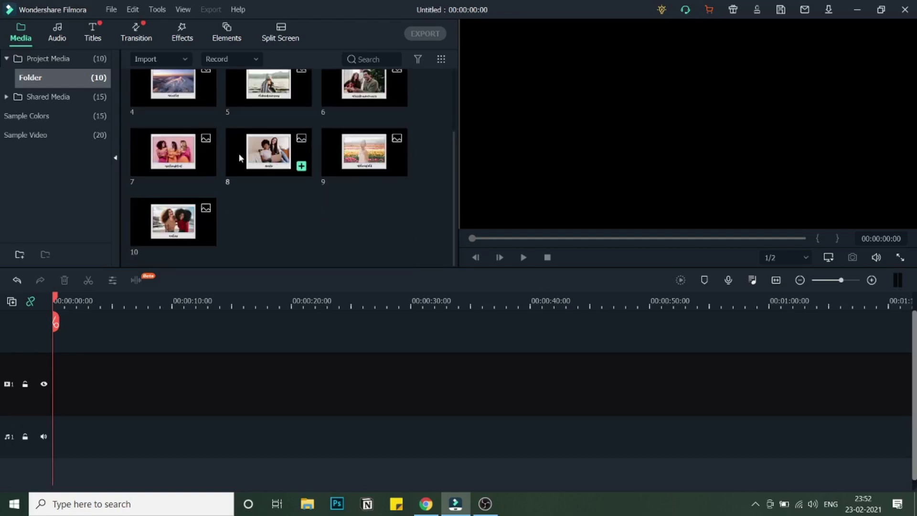
scroll(363, 162, up, 2)
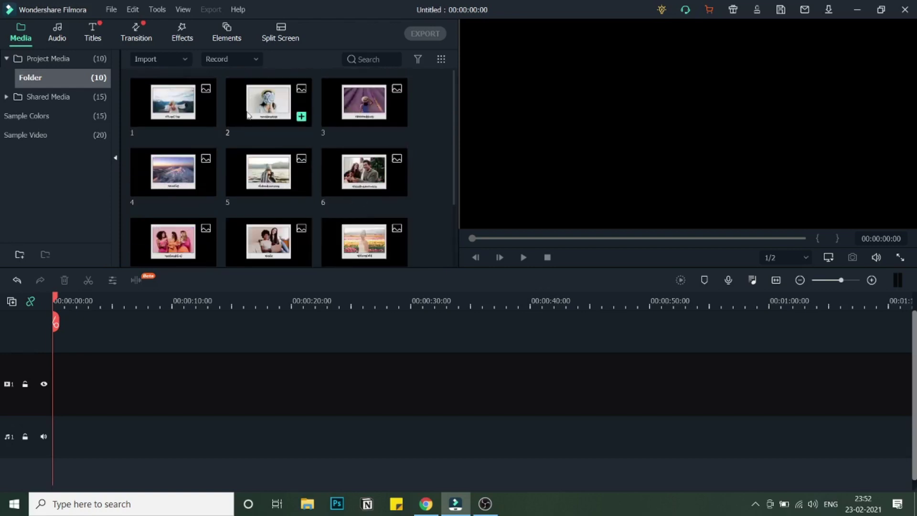
scroll(309, 118, down, 2)
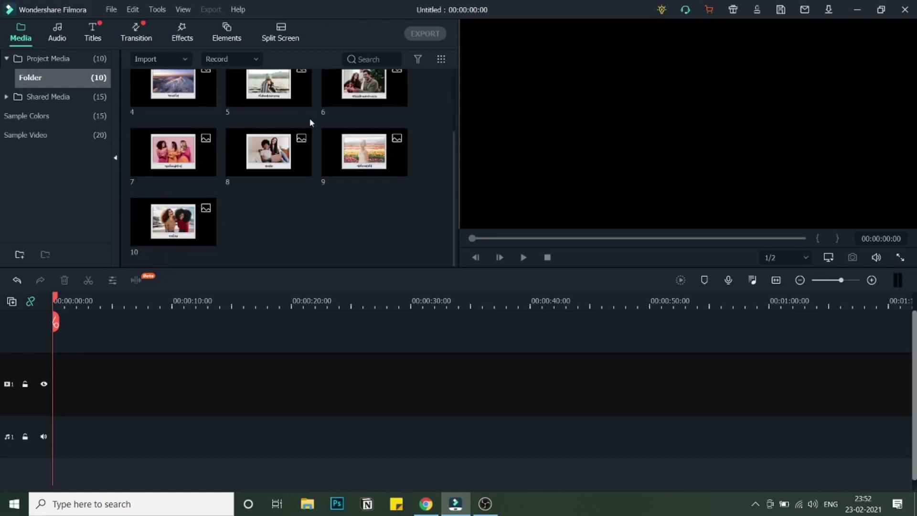
Step: Add the Gradient 2 sample colour to the start of the first video track and extend the clip to 10 seconds
click(59, 116)
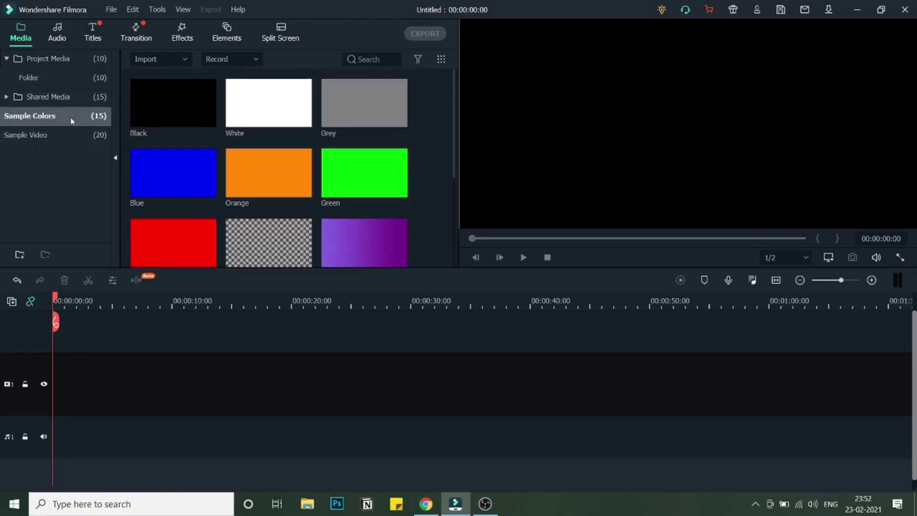
scroll(267, 168, down, 3)
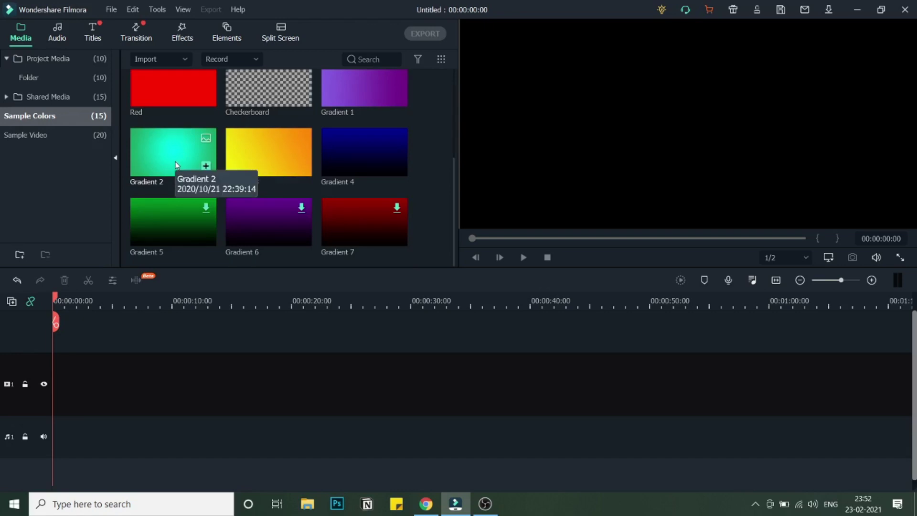
drag(175, 162, 61, 400)
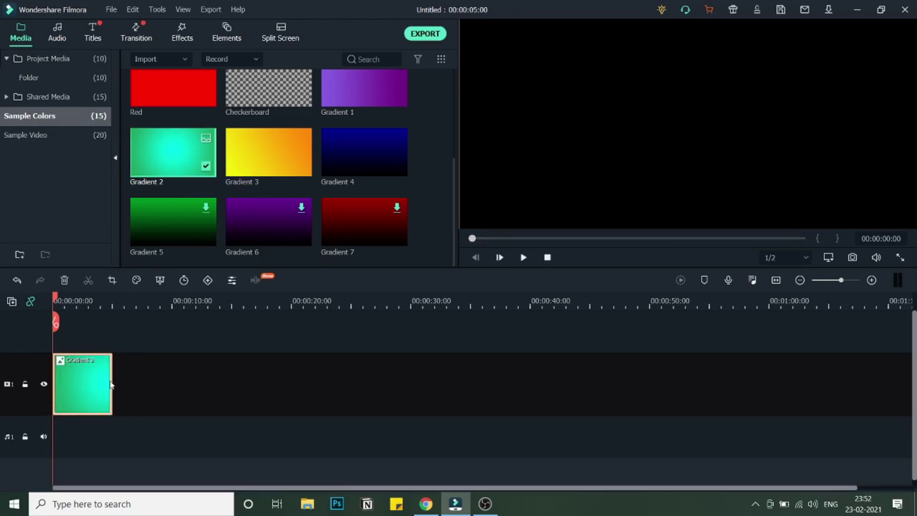
drag(122, 380, 172, 377)
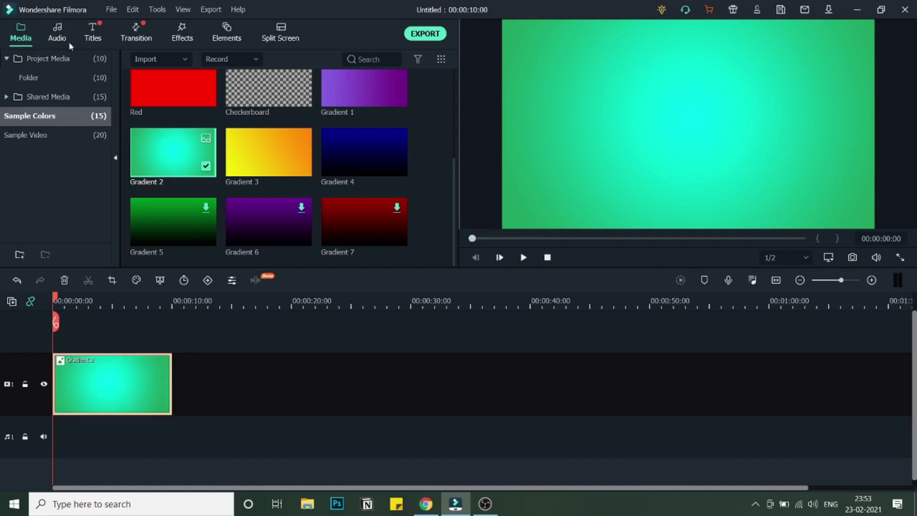
Step: Apply the Erase transition to the start of the Gradient 2 clip and play it back, returning the playhead to the beginning
click(47, 77)
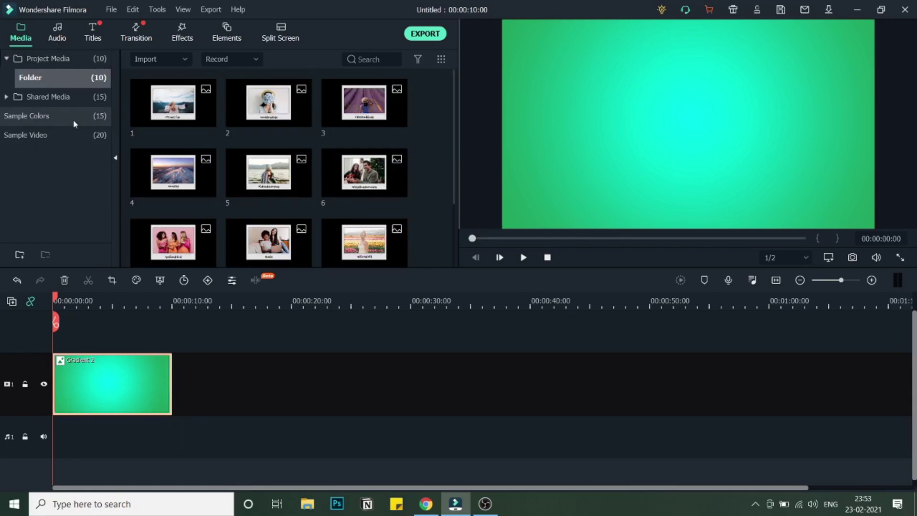
click(129, 37)
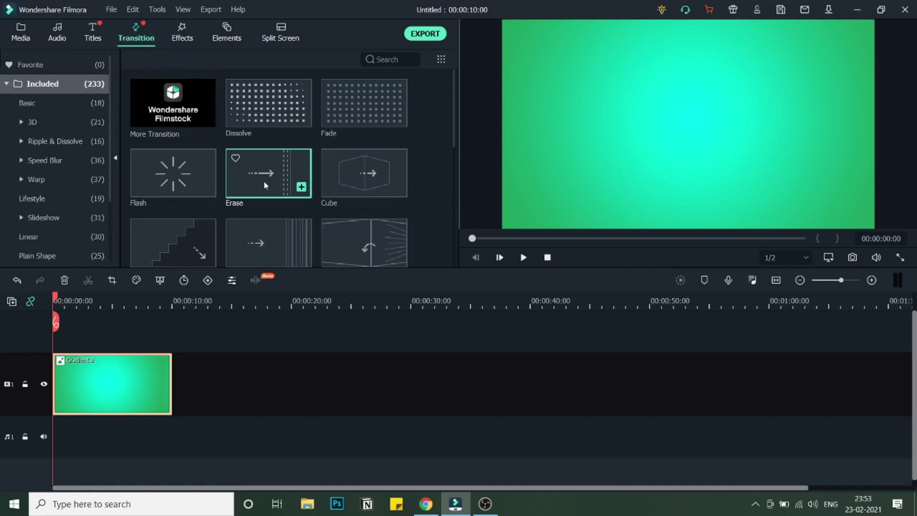
mouse_move(264, 181)
mouse_down()
mouse_move(221, 210)
mouse_move(64, 371)
mouse_move(59, 385)
mouse_move(74, 385)
mouse_move(64, 382)
mouse_up()
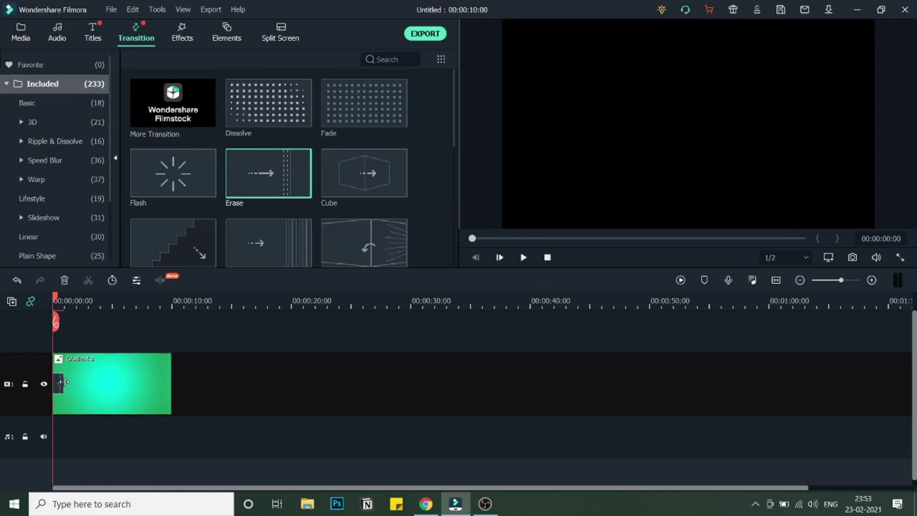
click(524, 258)
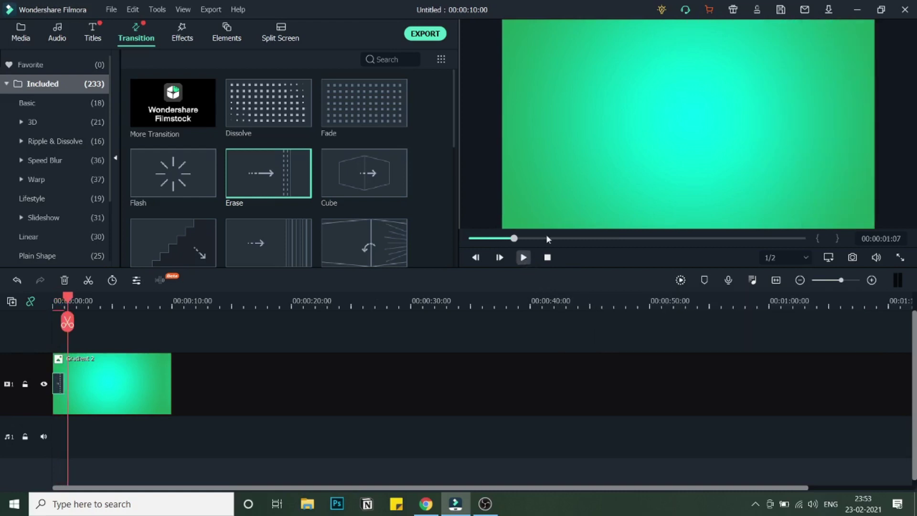
drag(71, 299, 54, 299)
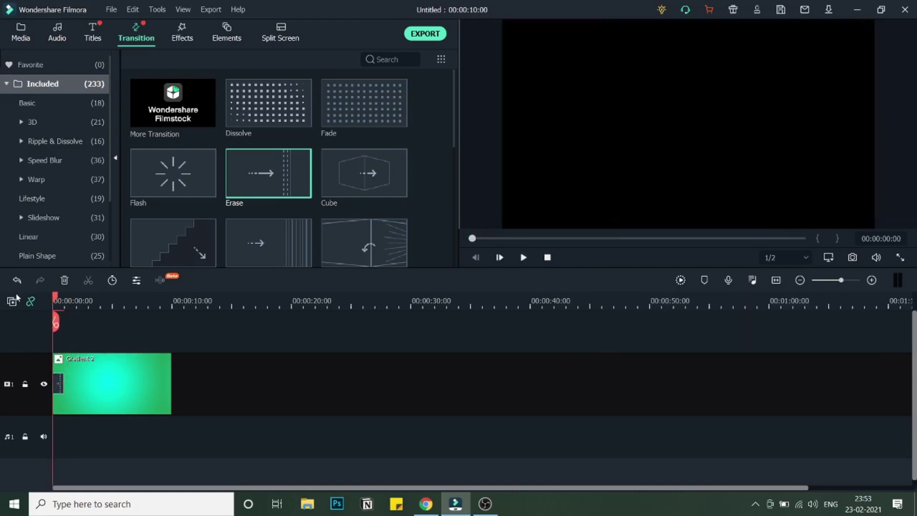
Step: Place polaroid image 1 on a second video track above the gradient, starting just after the Erase transition
click(19, 34)
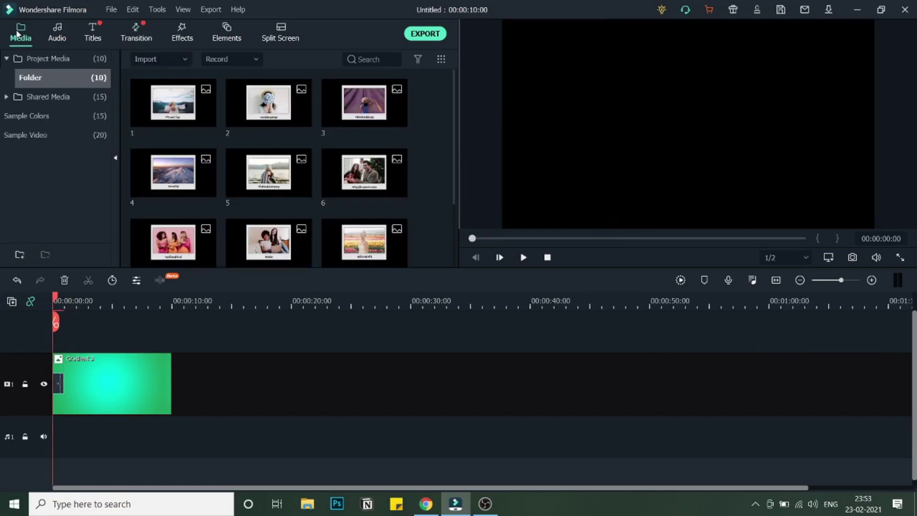
drag(170, 118, 70, 341)
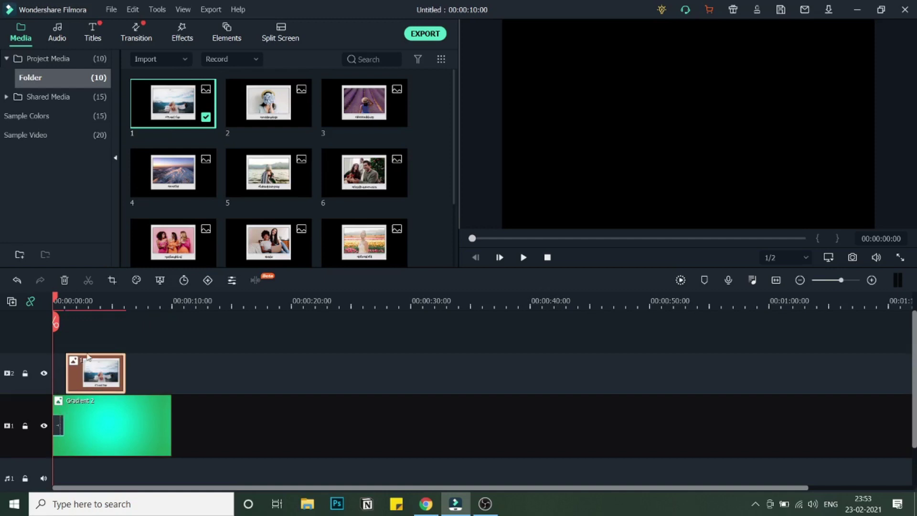
scroll(108, 304, up, 3)
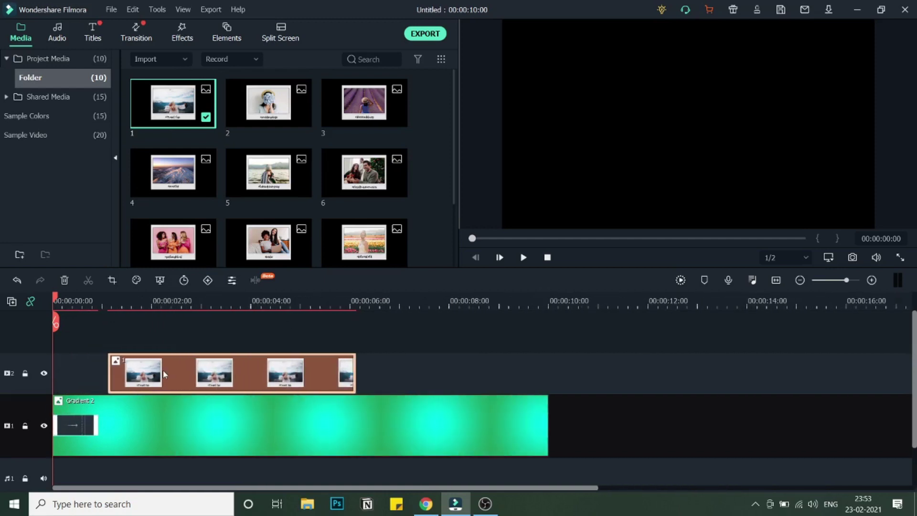
Step: Shorten the Erase transition to about half a second and move the polaroid 1 clip to start right after it
mouse_move(162, 372)
mouse_down()
mouse_move(142, 370)
mouse_move(152, 372)
mouse_up()
click(89, 301)
click(91, 300)
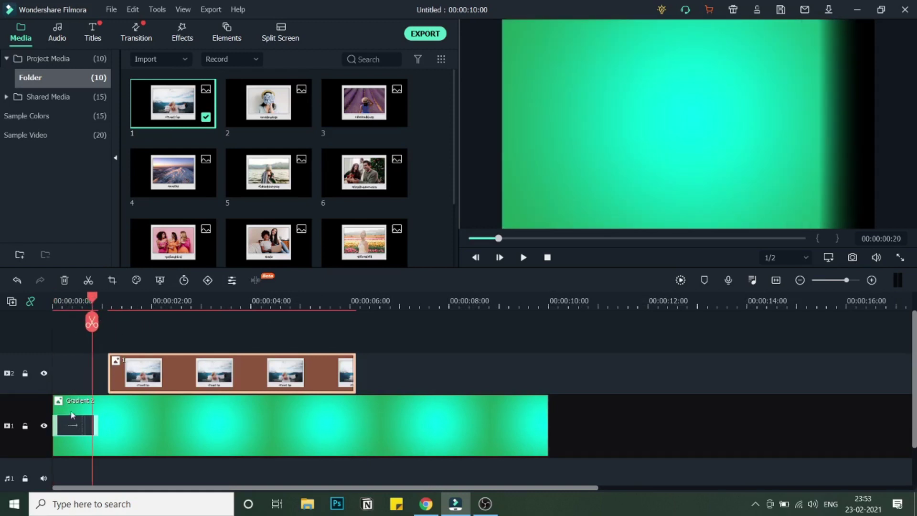
click(91, 425)
drag(98, 423, 75, 423)
drag(128, 381, 96, 380)
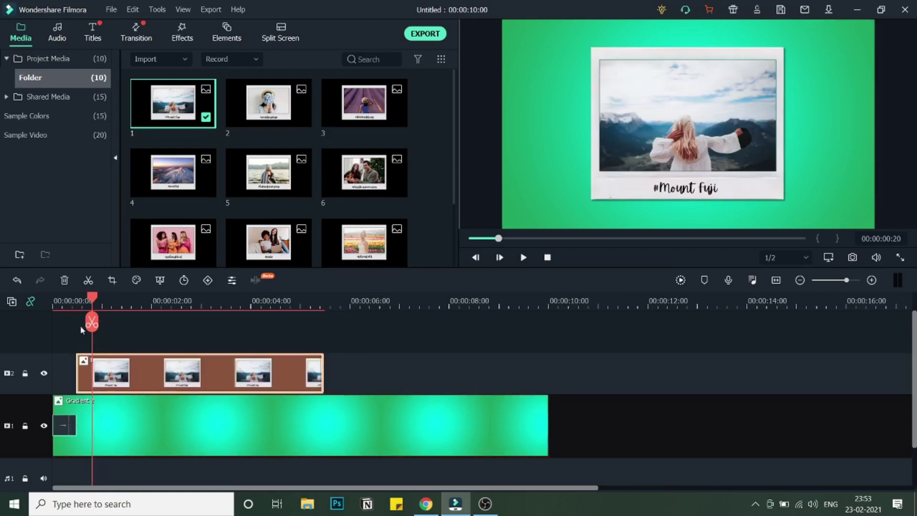
Step: Extend the polaroid 1 clip to end with the gradient at 10 seconds
click(76, 299)
drag(80, 298, 123, 300)
drag(326, 384, 549, 387)
click(626, 104)
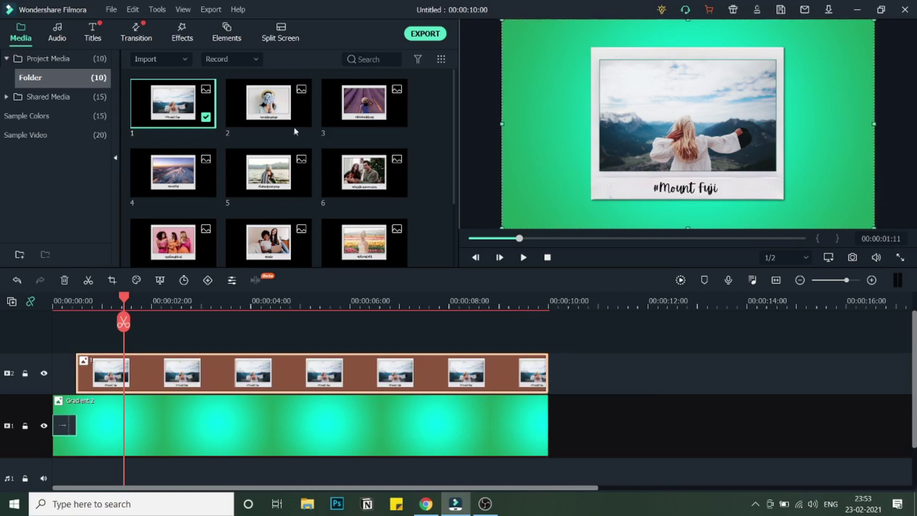
Step: Shrink polaroid 1 in the frame, tilt it slightly clockwise and place it a little left of centre
drag(123, 301, 120, 301)
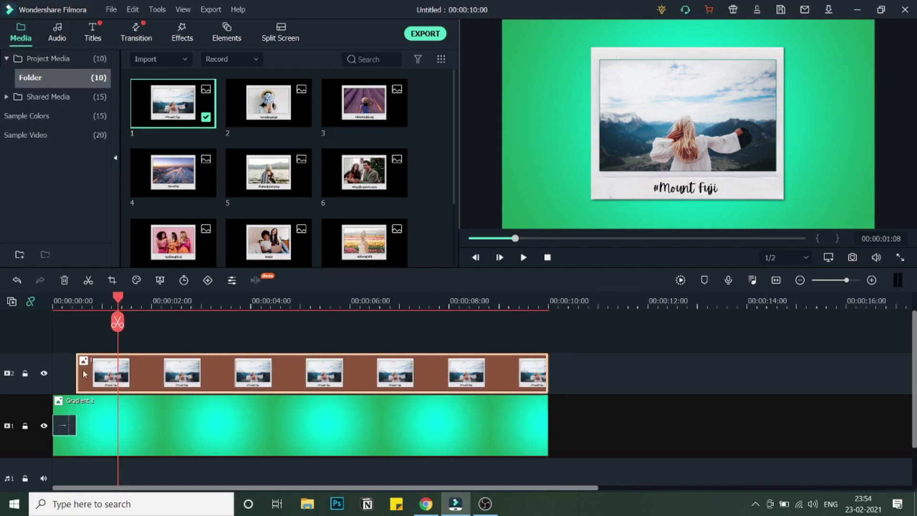
click(734, 80)
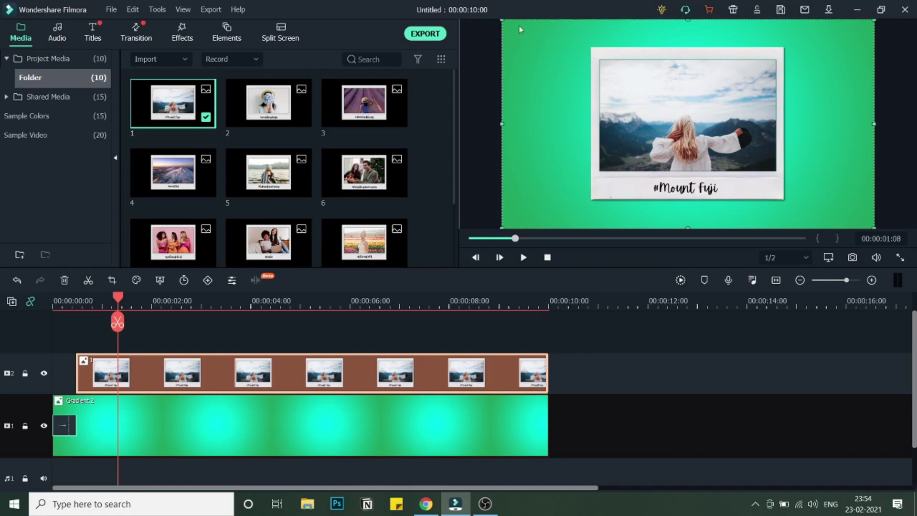
drag(502, 21, 658, 95)
drag(732, 134, 648, 92)
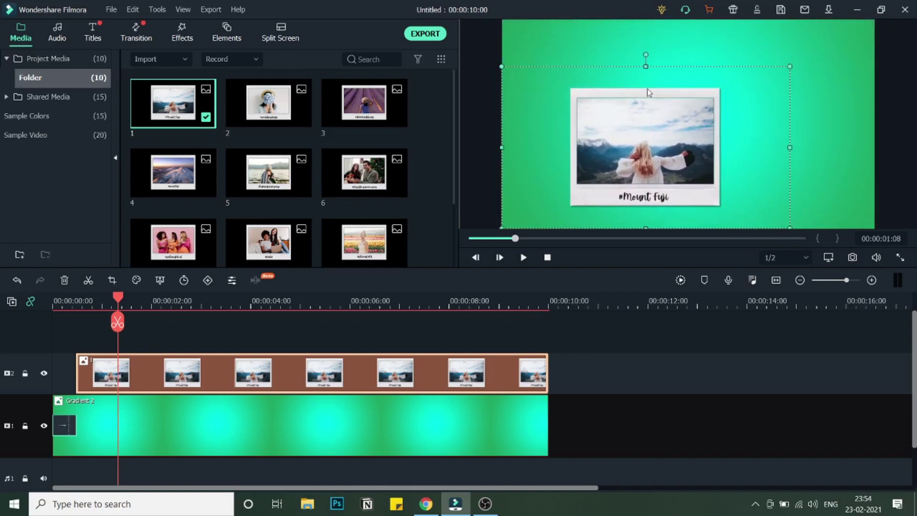
drag(646, 56, 658, 53)
drag(650, 122, 645, 109)
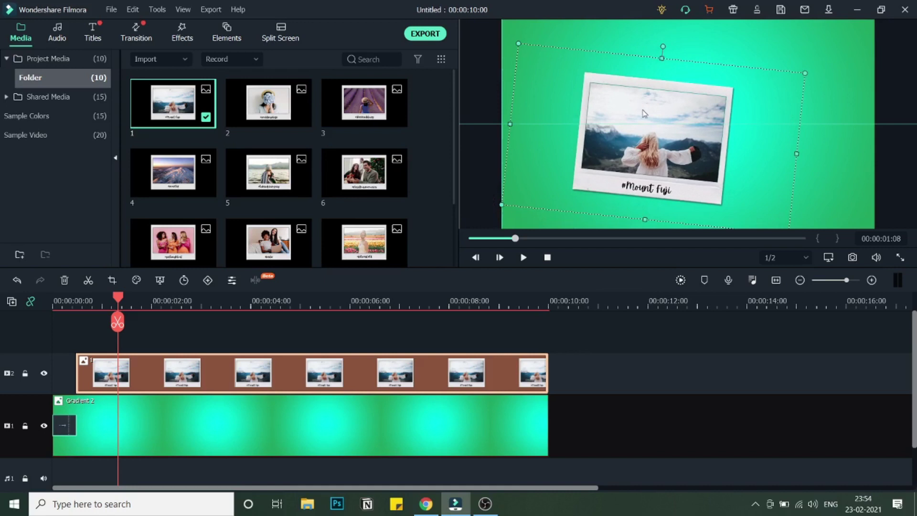
Step: Add a custom animation keyframe to polaroid 1 at 00:00:01:08 for its final resting position
double_click(164, 375)
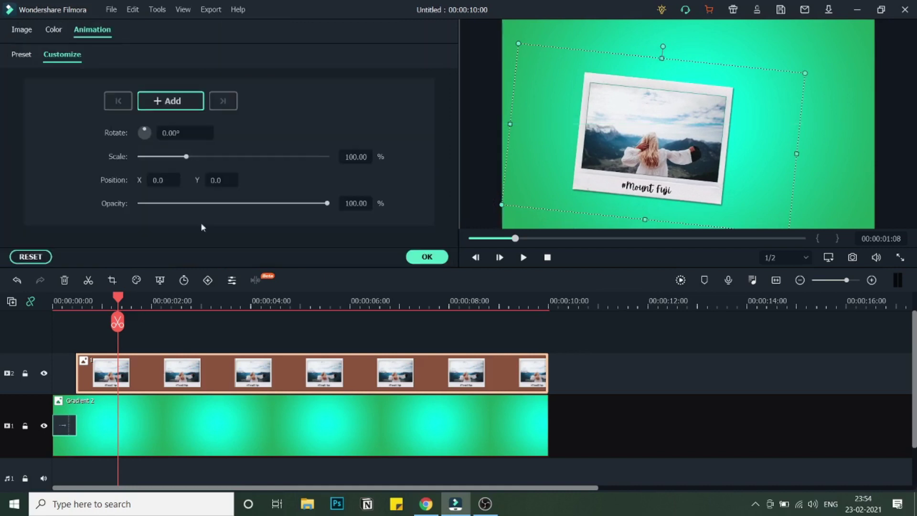
click(172, 100)
click(117, 387)
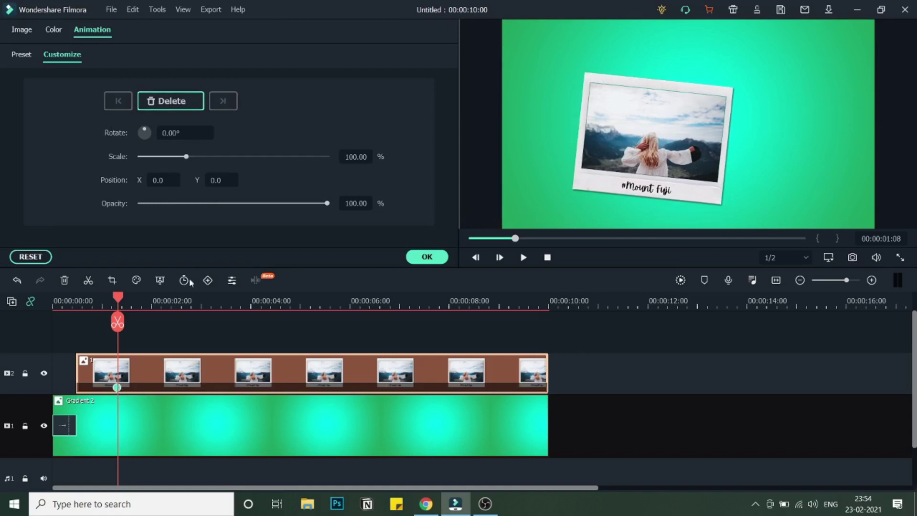
Step: Keyframe polaroid 1 at 00:00:00:23 with rotation -32.32° and position X -112.1, Y 32.1
drag(111, 302, 101, 308)
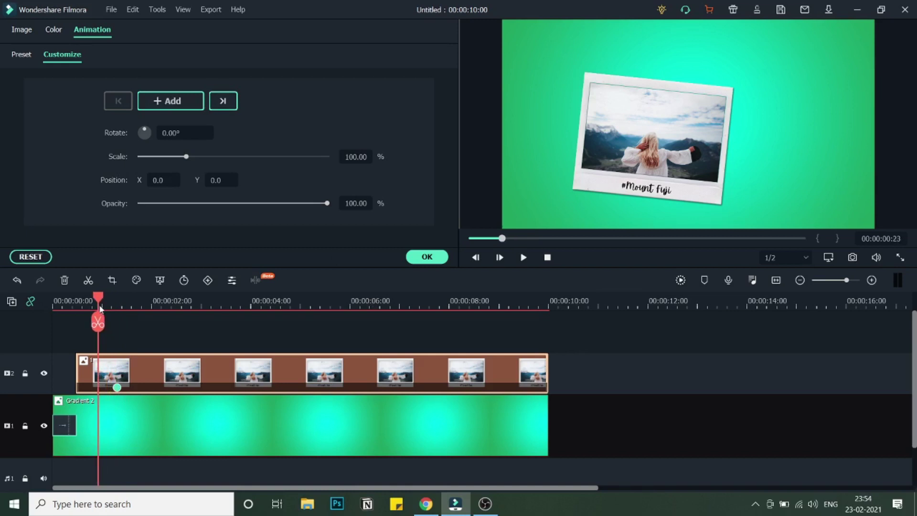
click(643, 186)
drag(669, 45, 597, 52)
drag(615, 108, 594, 102)
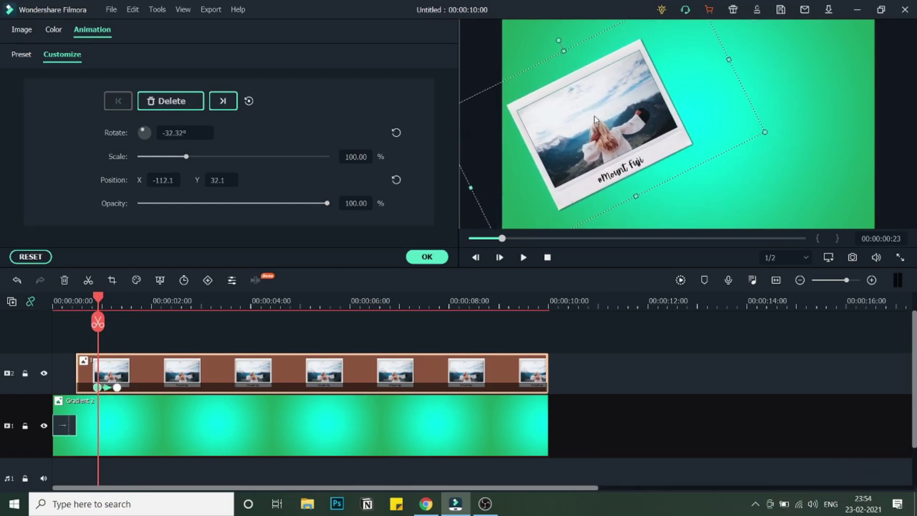
Step: Keyframe polaroid 1 at 00:00:00:17 with rotation -49.28° and position X -216.2, Y 43.1
drag(101, 304, 88, 299)
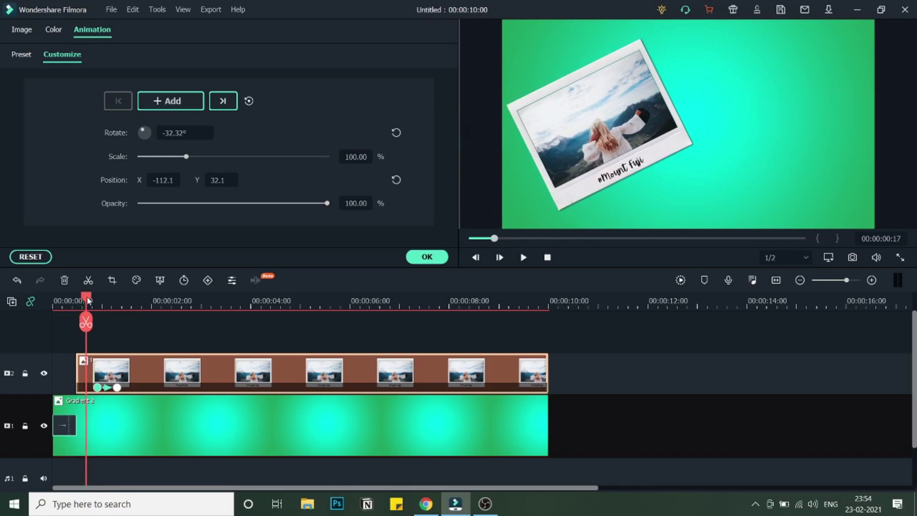
click(643, 116)
drag(561, 40, 535, 56)
drag(593, 84, 520, 105)
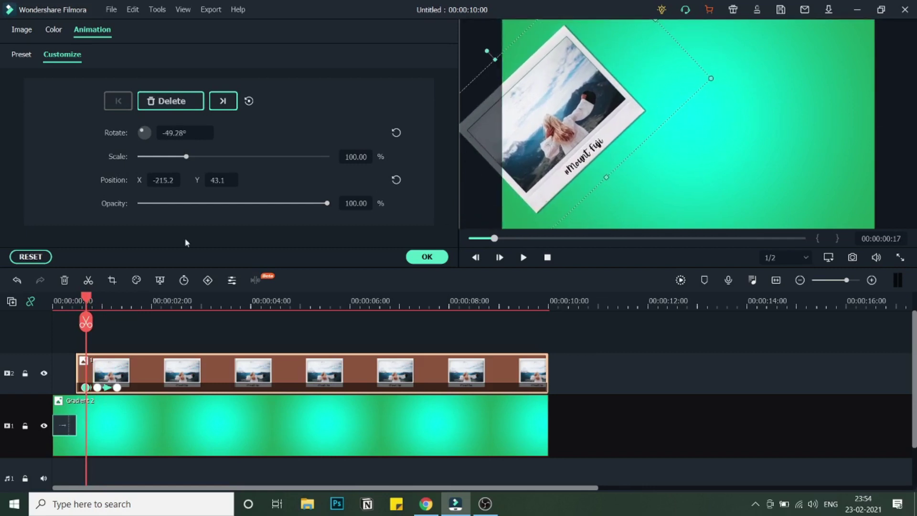
key(Down)
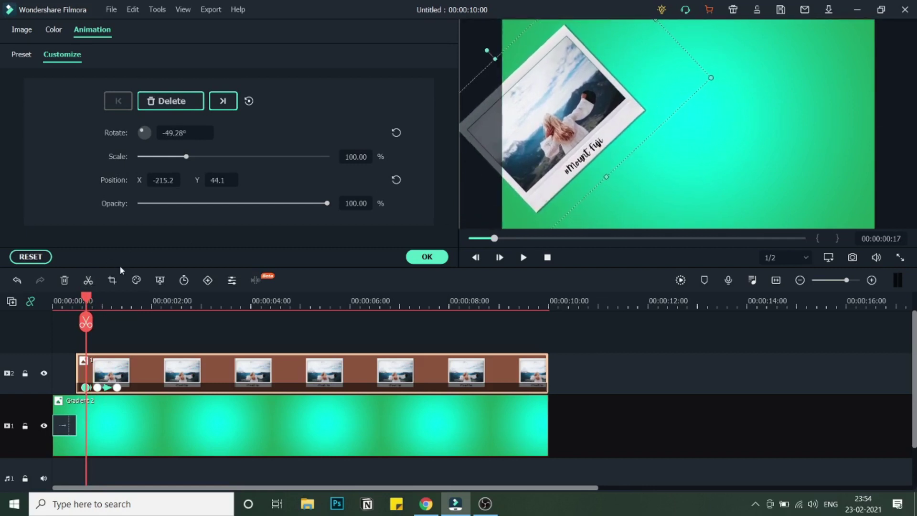
key(Up)
key(Left)
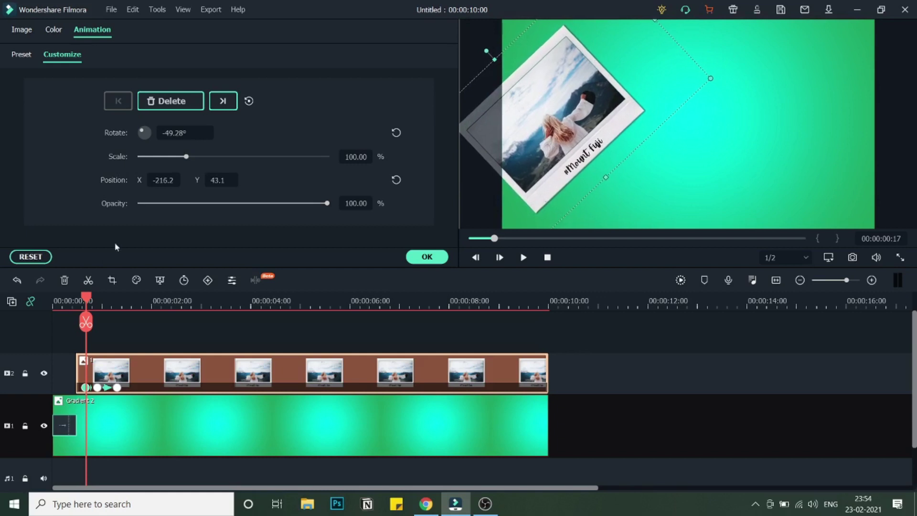
Step: Keyframe polaroid 1 at its clip start, 00:00:00:12, moved off the frame to X -536.6, and accept the animation
drag(87, 301, 82, 301)
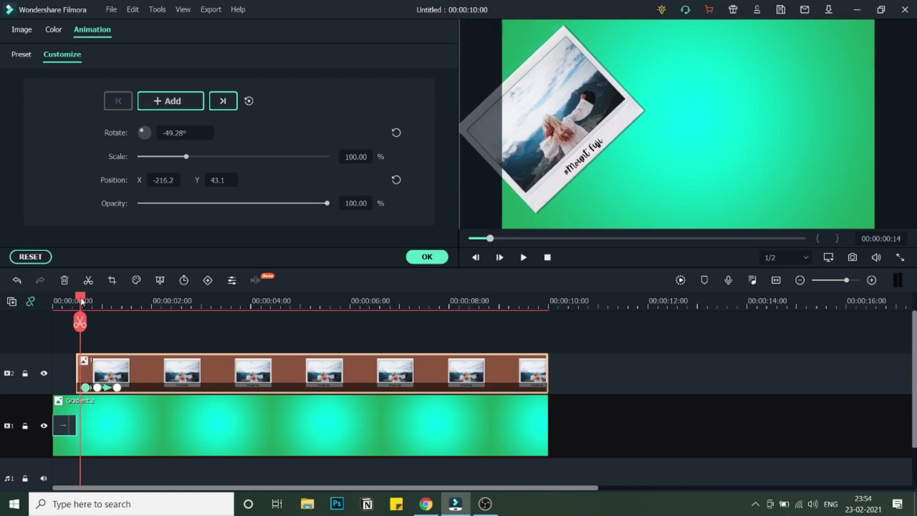
key(Left)
key(Left)
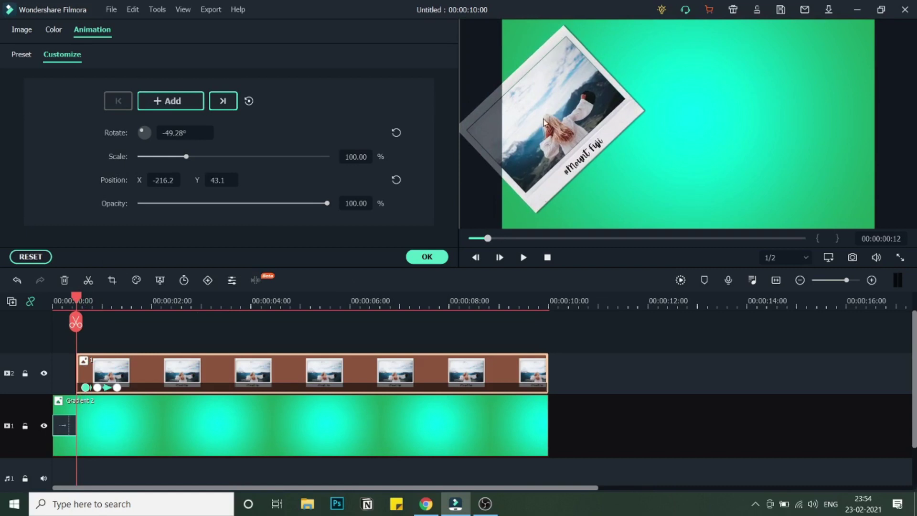
click(557, 105)
drag(578, 92, 424, 94)
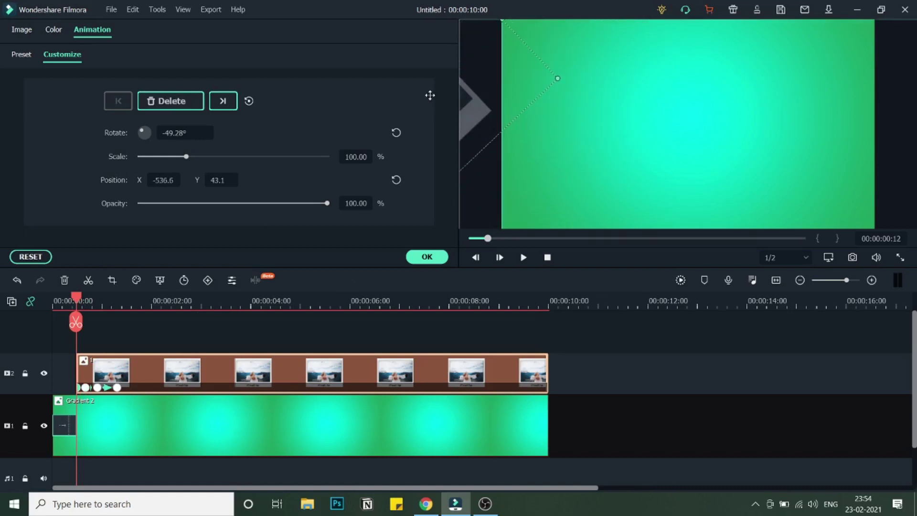
click(427, 256)
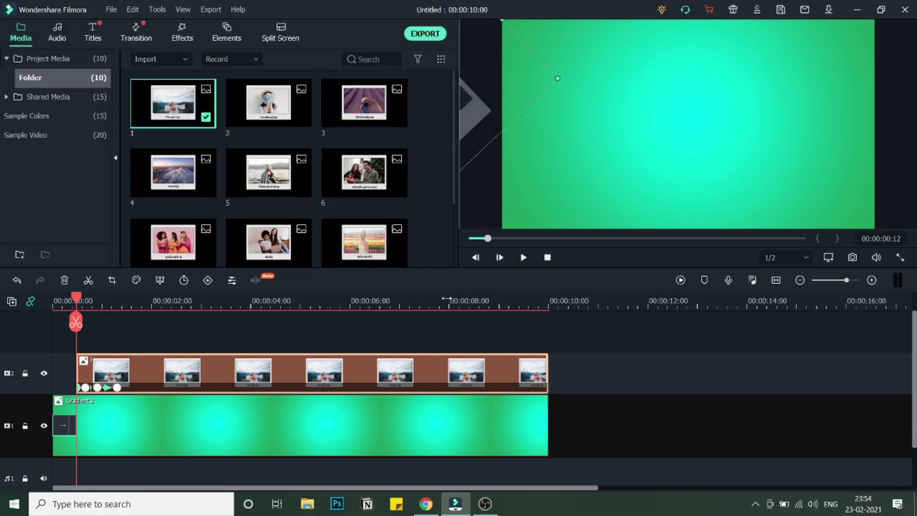
Step: Play back the entrance animation of polaroid 1
click(523, 257)
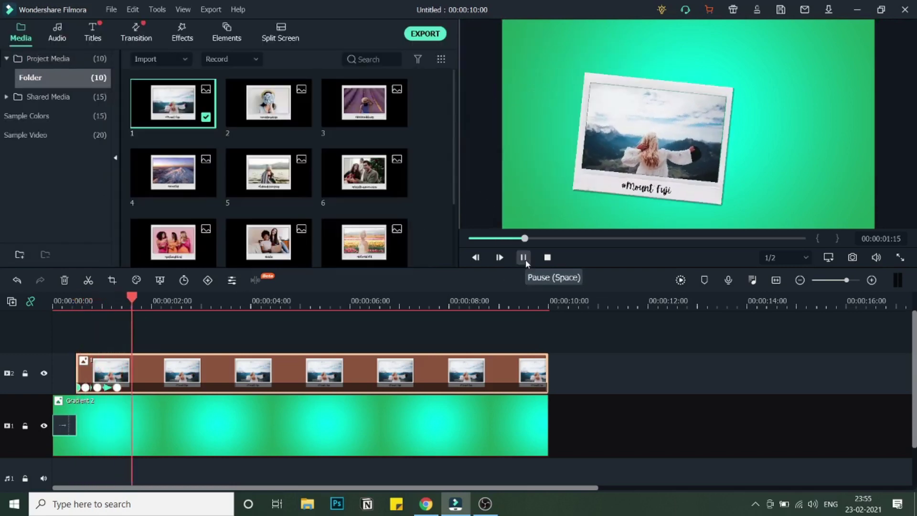
click(523, 258)
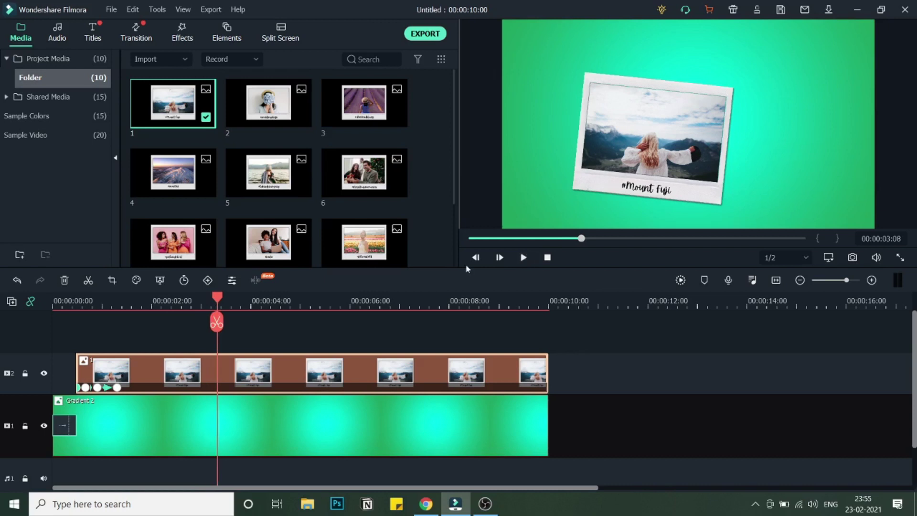
Step: Place polaroid image 2 on a third video track at 00:00:01:07 and scale it down beside the first polaroid
drag(207, 304, 118, 310)
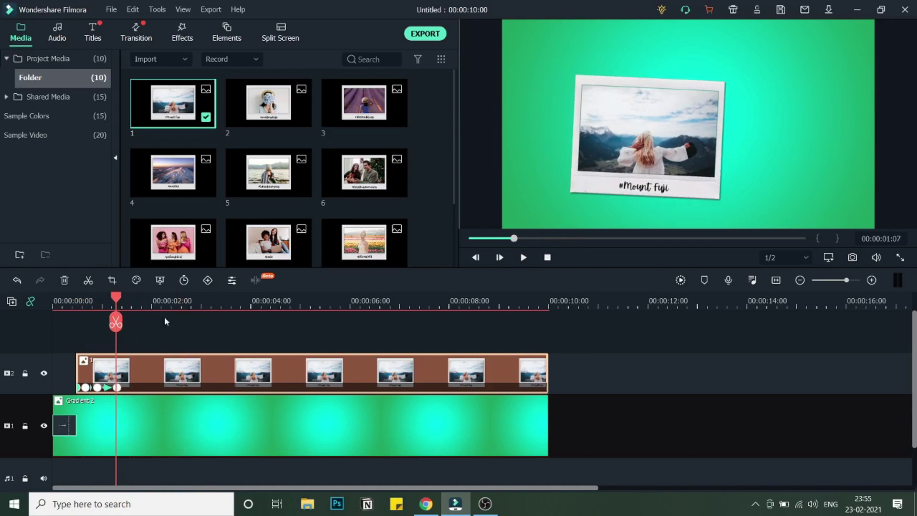
drag(277, 115, 117, 378)
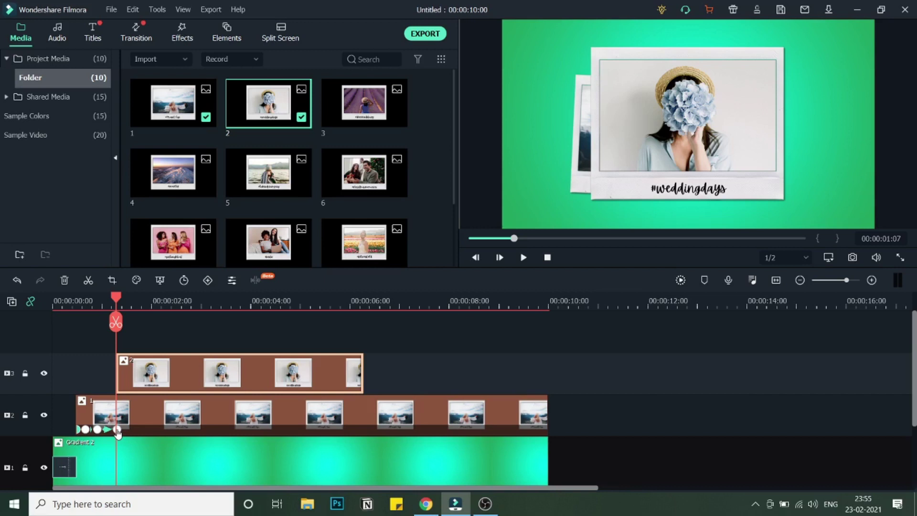
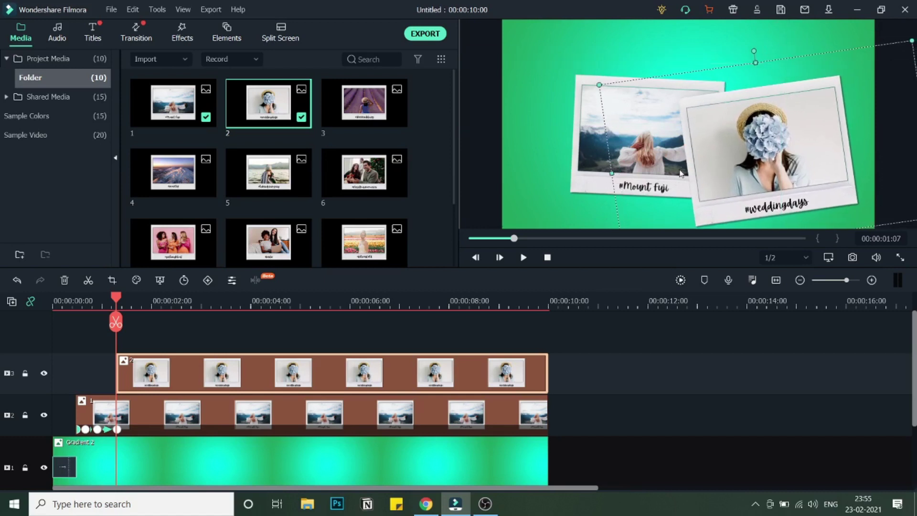
drag(599, 83, 703, 144)
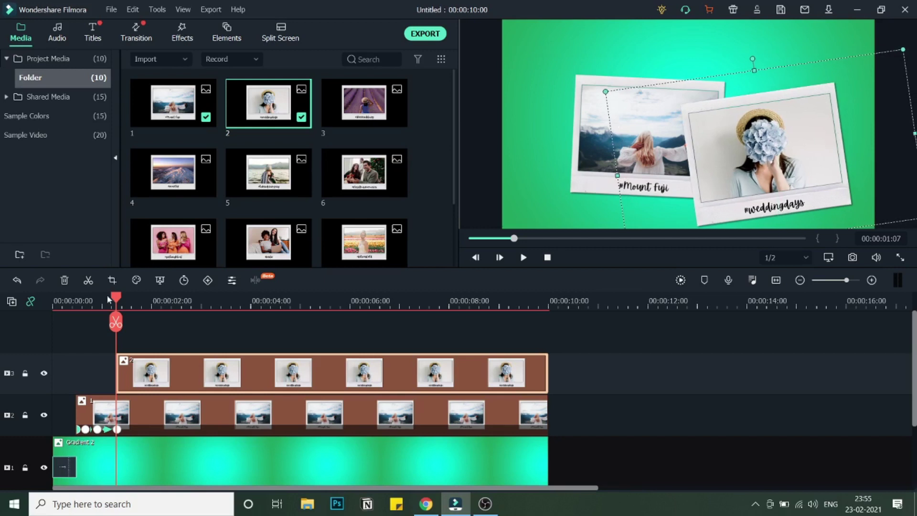
Step: Apply the Vortex In preset animation to polaroid 2 and shorten it by moving its end keyframe slightly earlier
drag(118, 304, 150, 316)
double_click(176, 370)
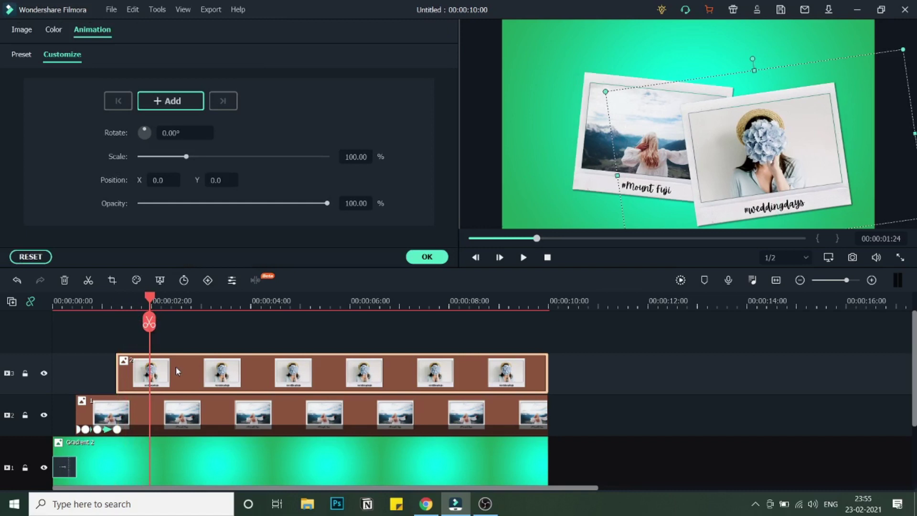
click(24, 56)
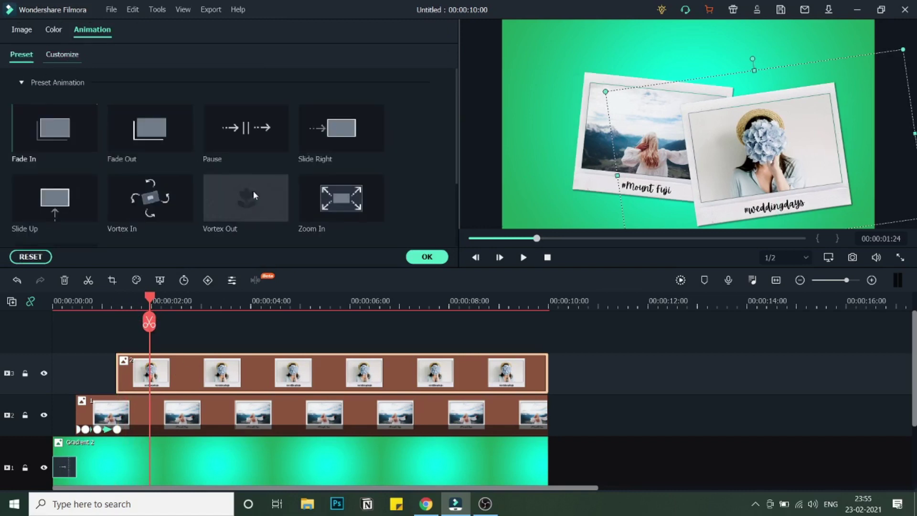
double_click(141, 206)
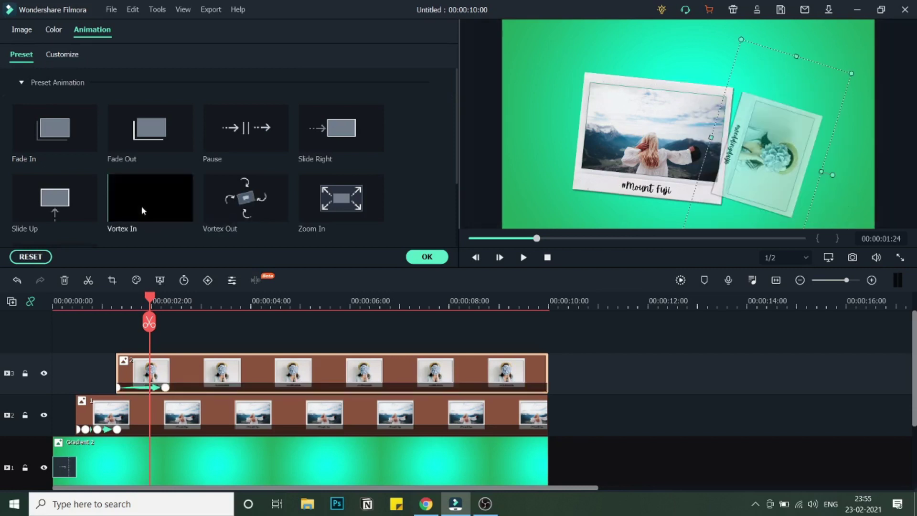
drag(166, 387, 157, 387)
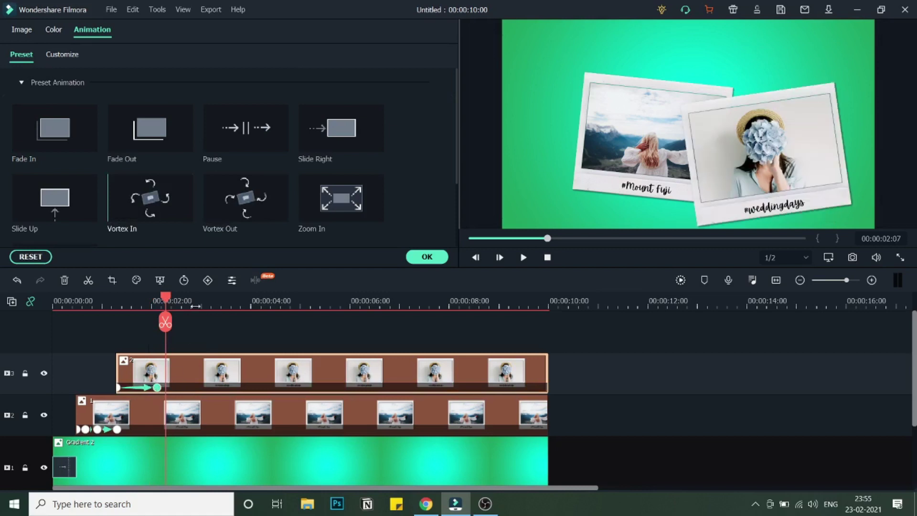
click(426, 256)
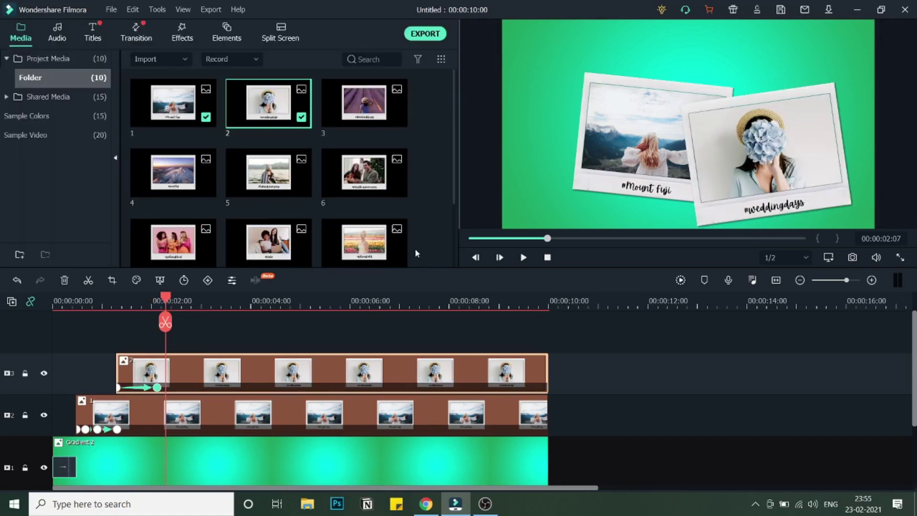
Step: Place polaroid image 3 on a fourth video track at 00:00:02:04 and extend the clip to 10 seconds
drag(352, 118, 160, 301)
drag(167, 373, 161, 373)
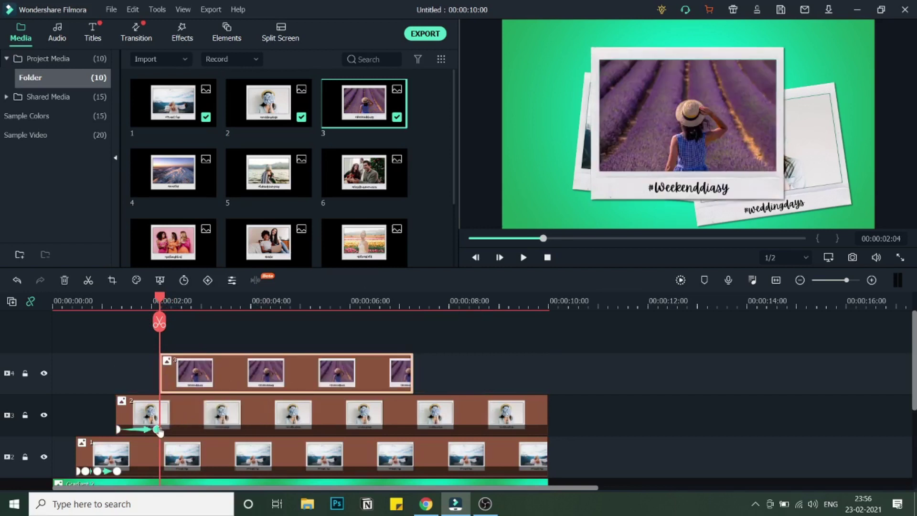
drag(413, 376, 548, 375)
Step: Apply the Slide Right preset animation to polaroid 3 and move the playhead to the animation's end at 00:00:03:05
double_click(371, 375)
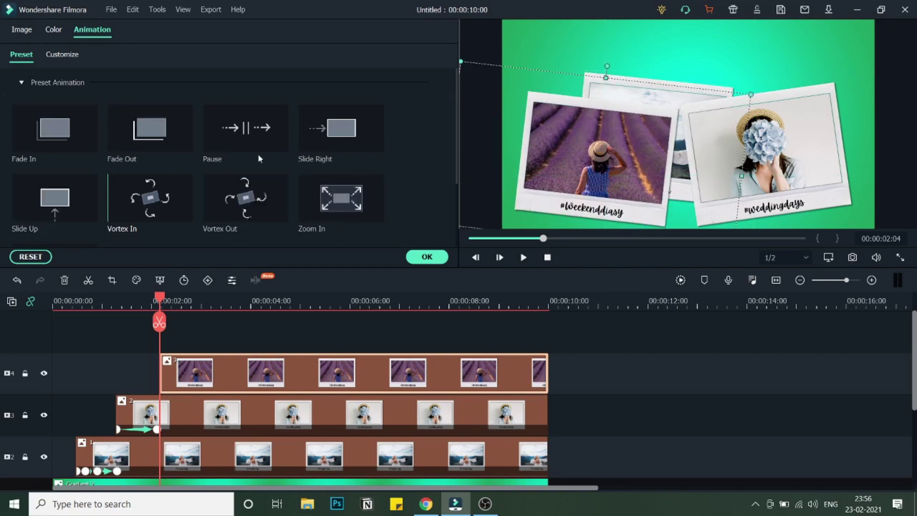
double_click(345, 135)
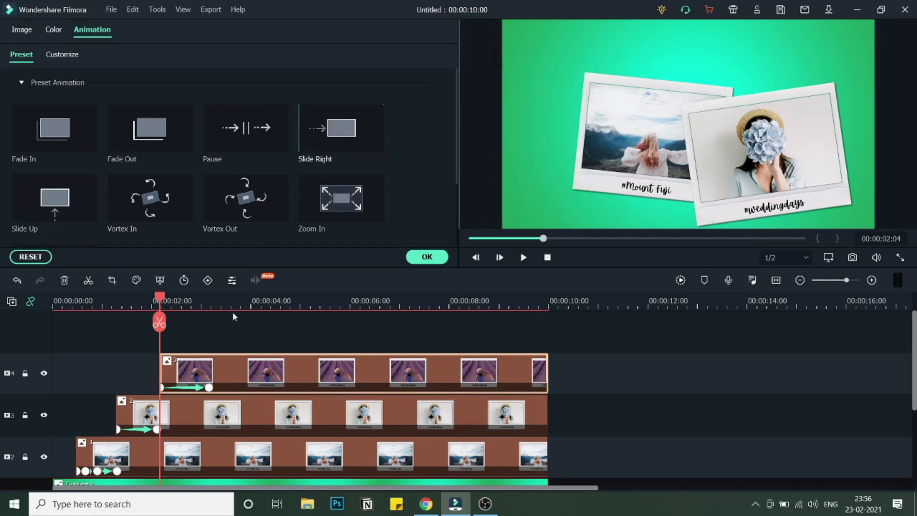
click(422, 258)
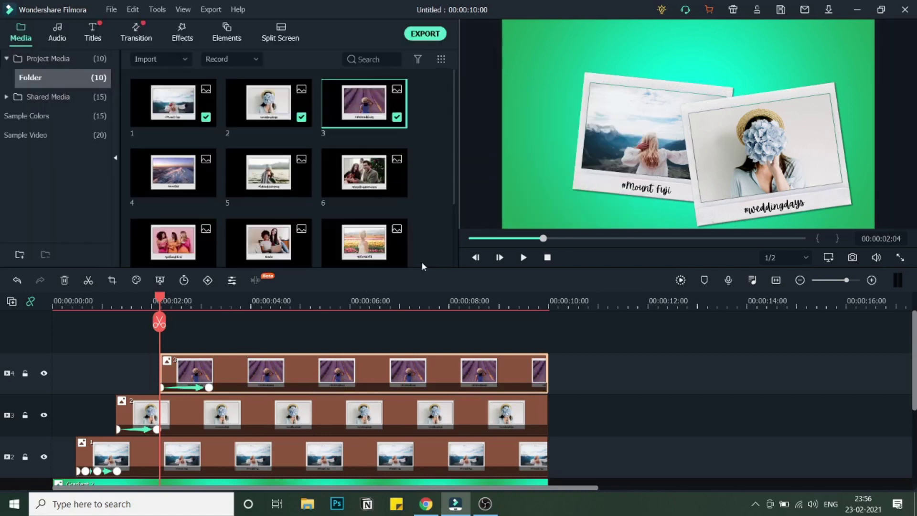
drag(161, 300, 212, 313)
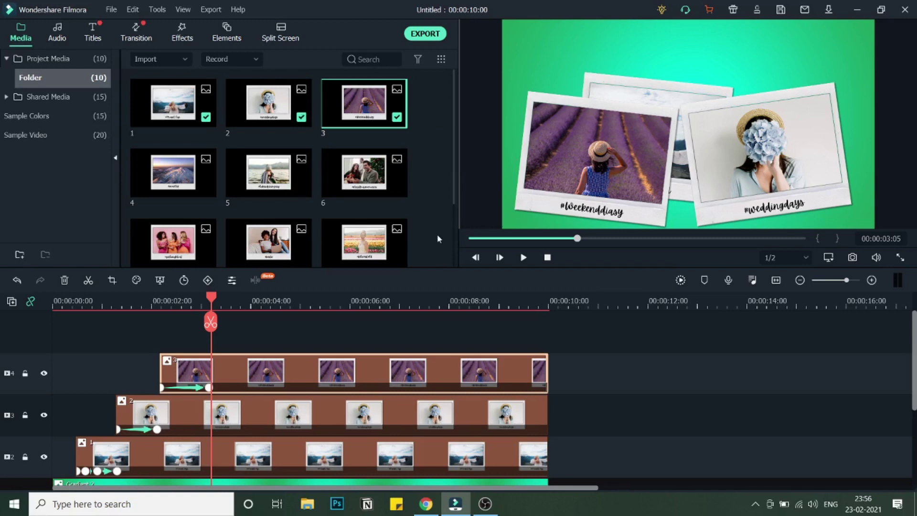
Step: Place polaroid image 4 on a fifth video track at 00:00:03:05 and keyframe a custom animation that moves it in from the frame's right edge
click(173, 171)
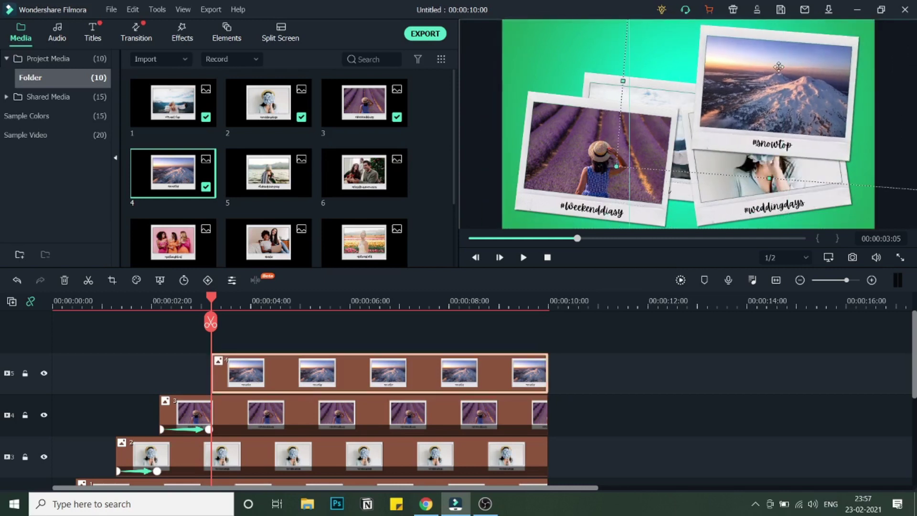
click(248, 303)
double_click(267, 373)
click(170, 98)
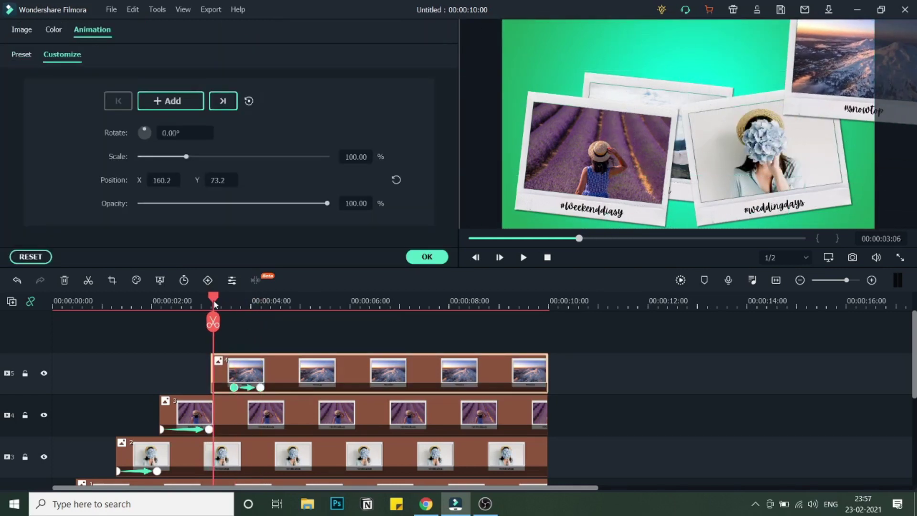
click(425, 255)
Step: Place polaroid image 5 on a sixth video track at 00:00:04:04 and apply a preset animation to it
drag(269, 172, 286, 330)
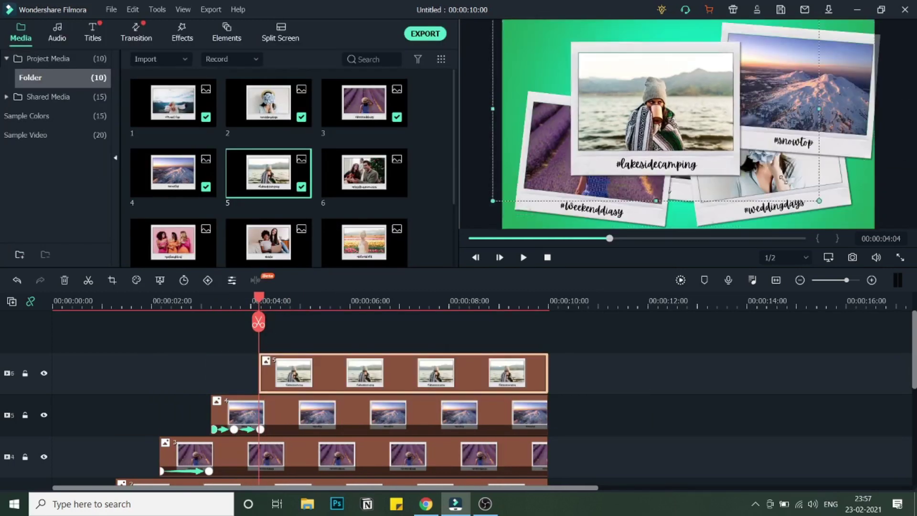
double_click(413, 372)
double_click(54, 197)
click(426, 256)
Step: Place polaroid image 6 on a new video track above polaroid 5 and set up its animation
drag(364, 172, 334, 372)
double_click(382, 372)
click(426, 256)
Step: Play the slideshow from its beginning past the last polaroid's entrance to review the transition and all photo animations
click(475, 257)
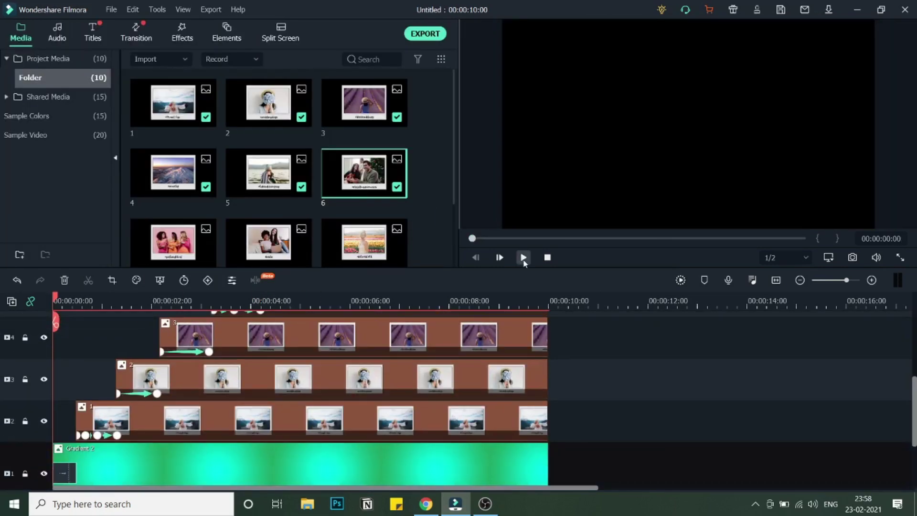
click(522, 257)
click(522, 257)
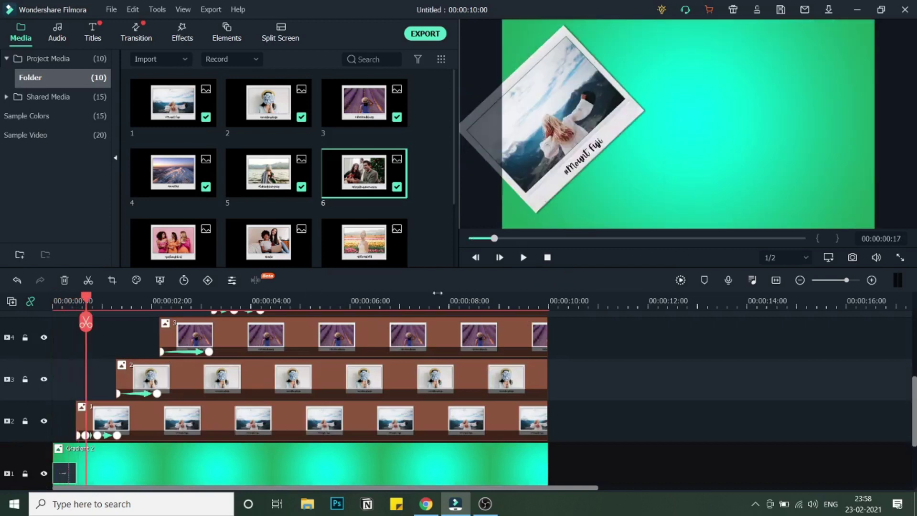
drag(84, 303, 65, 302)
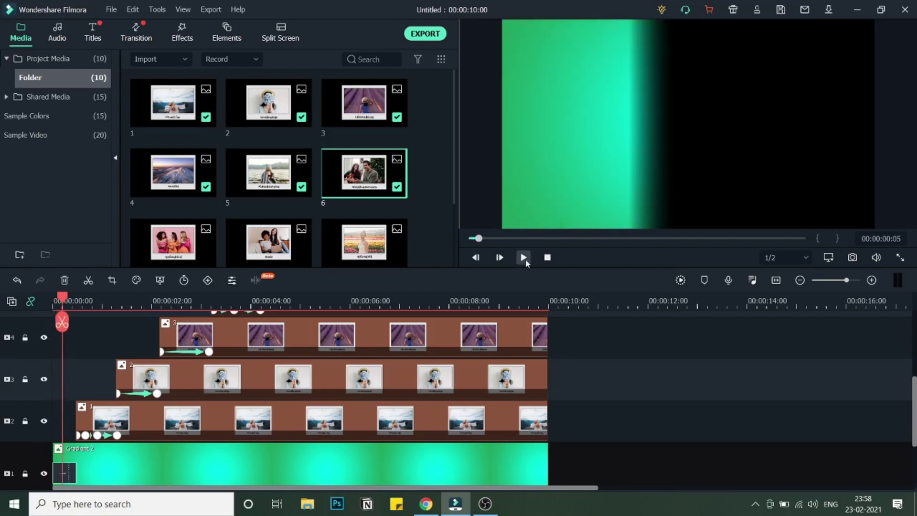
click(524, 257)
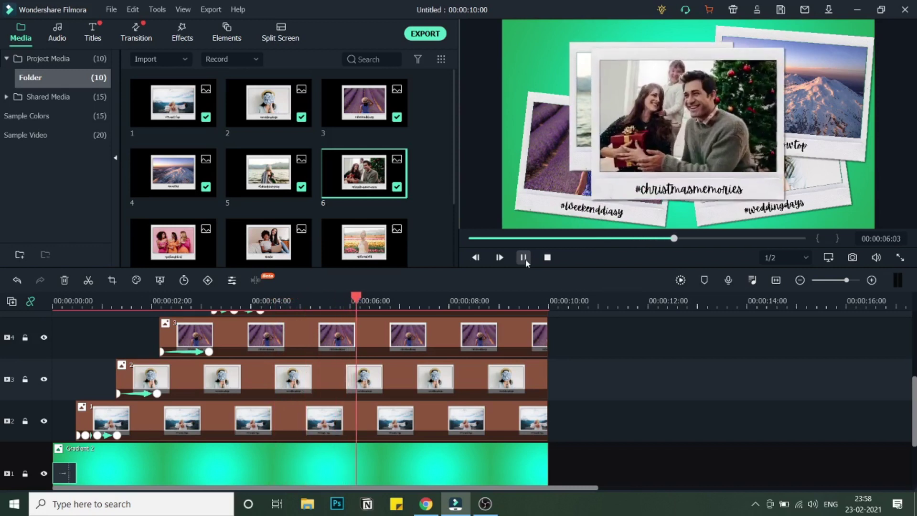
click(524, 257)
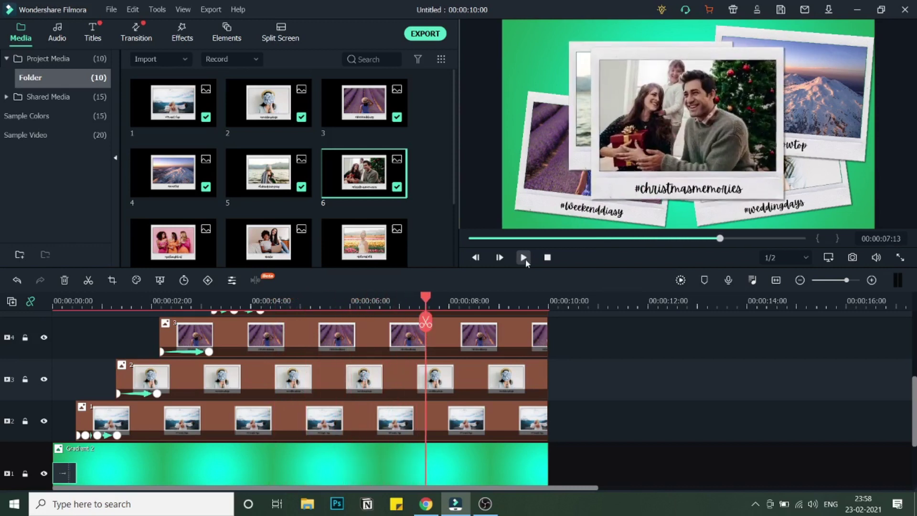